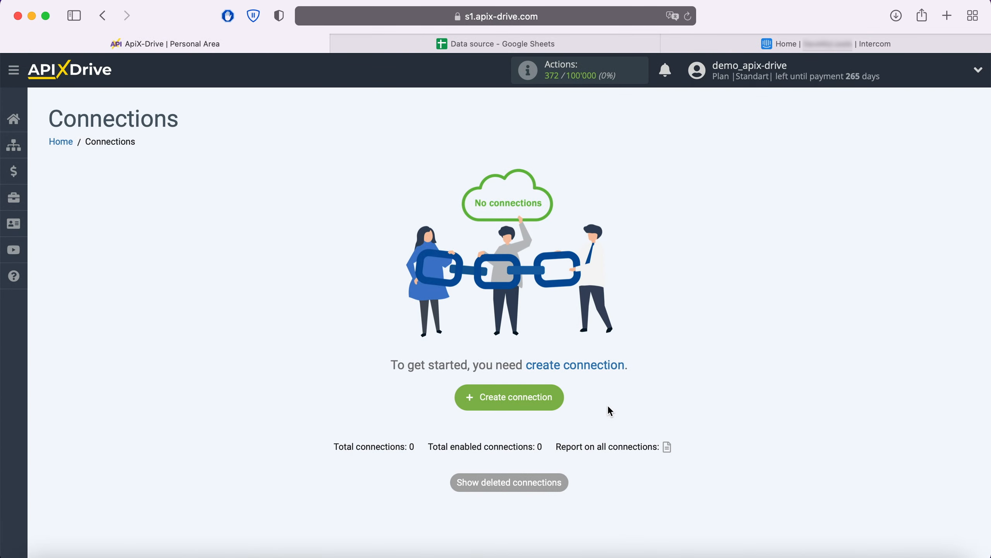
Create a new connection with Google Sheets as the data source system
left_click(545, 400)
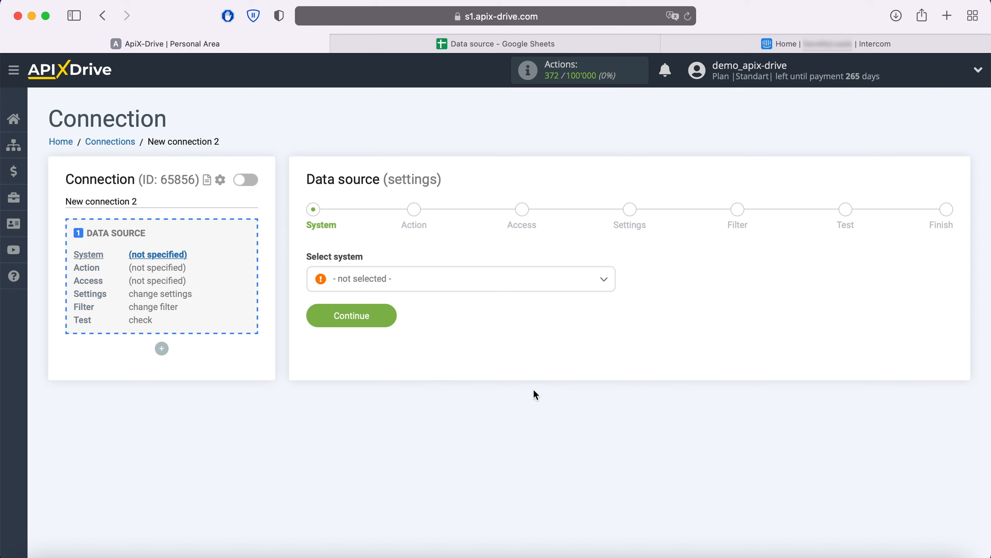
left_click(434, 286)
scroll(447, 415, "down", 15)
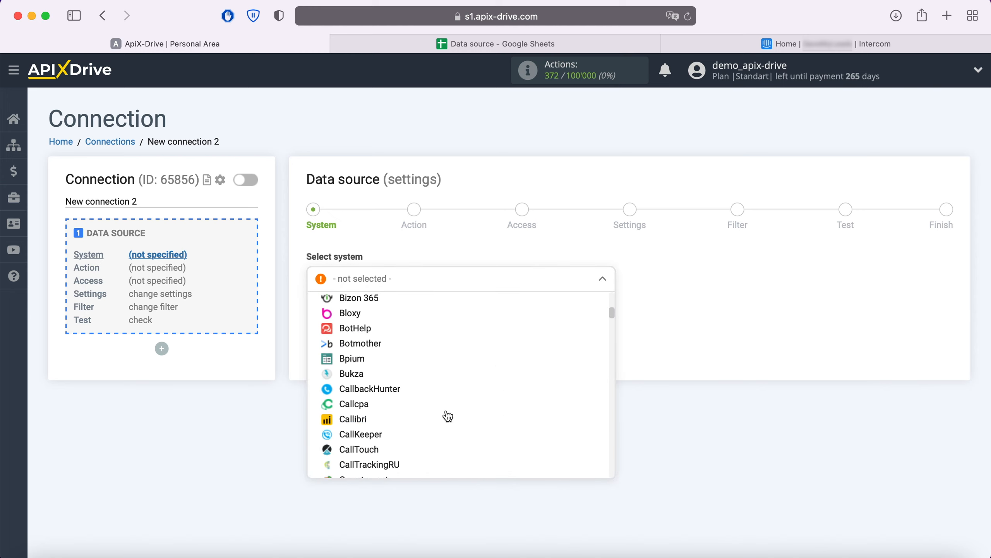
scroll(448, 416, "down", 5)
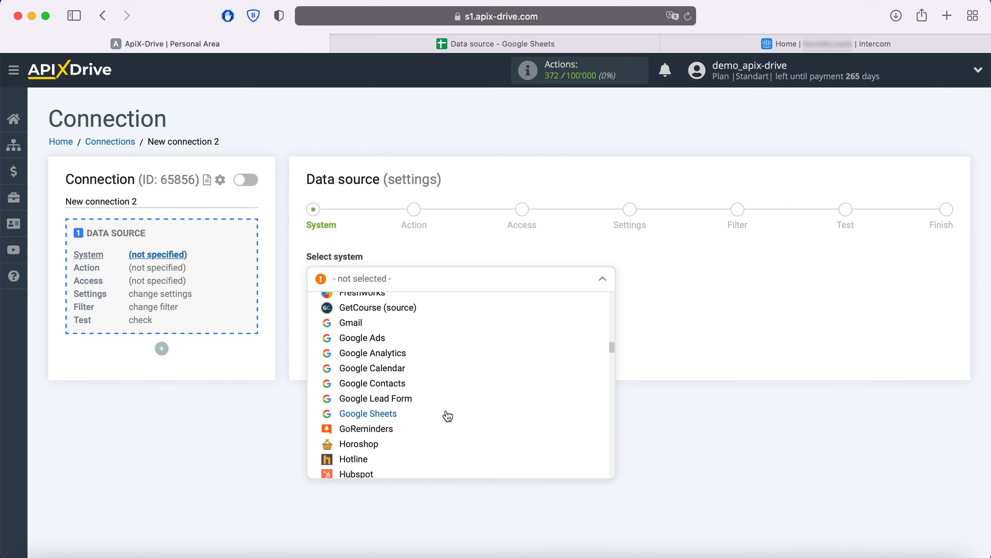
left_click(387, 416)
left_click(386, 315)
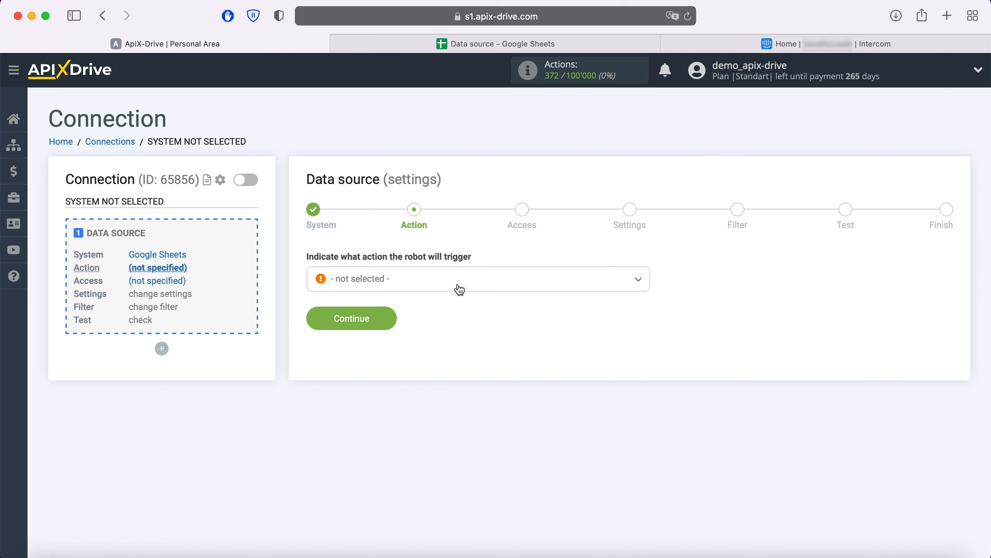
Choose 'Get Rows (new)' as the Google Sheets source action
left_click(458, 289)
left_click(397, 367)
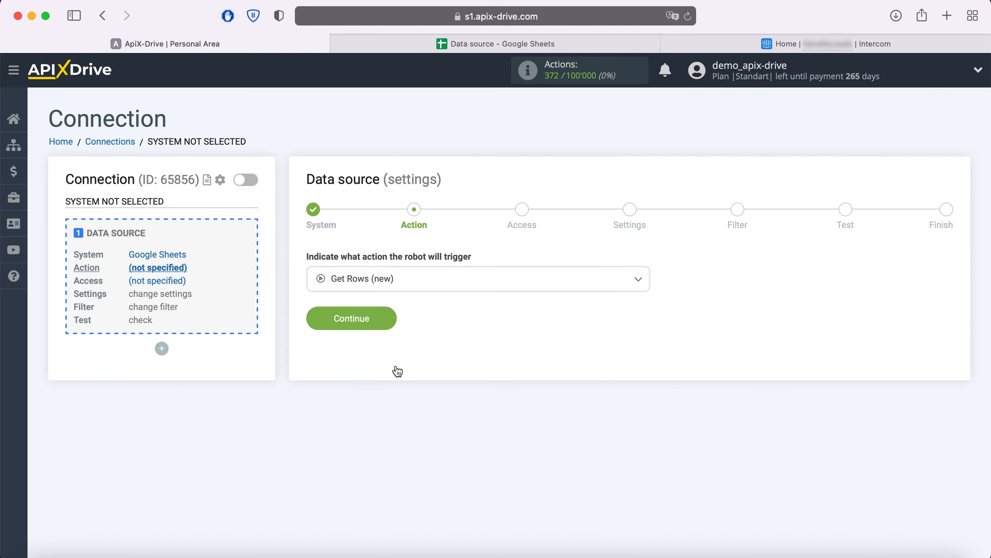
left_click(388, 319)
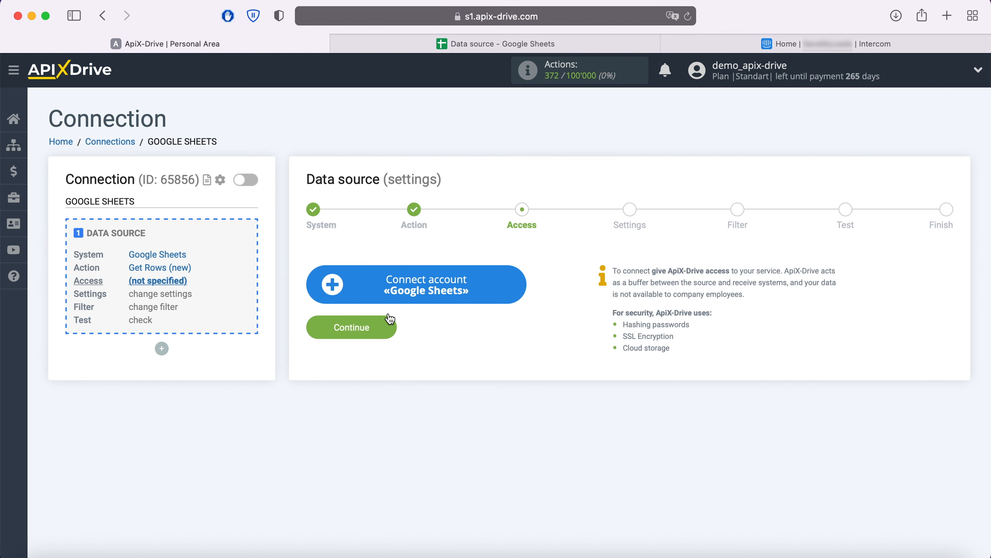
Connect a Google Sheets account by signing in with the saved e-mail and password
left_click(517, 284)
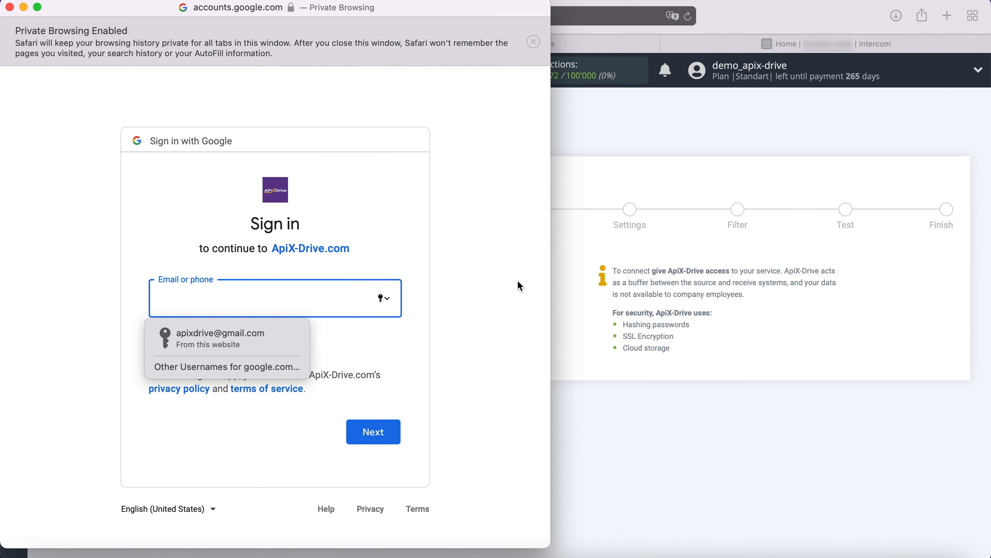
left_click(280, 332)
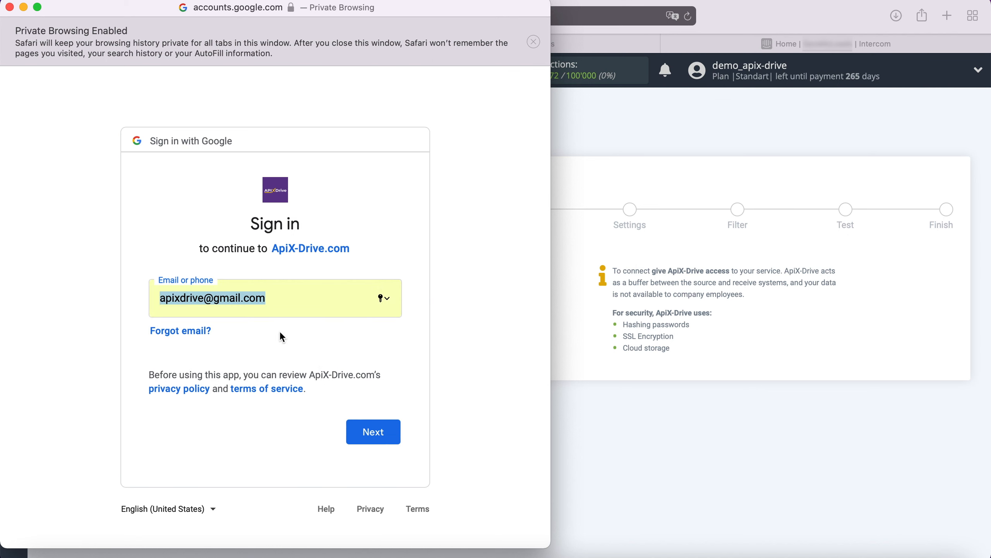
left_click(393, 433)
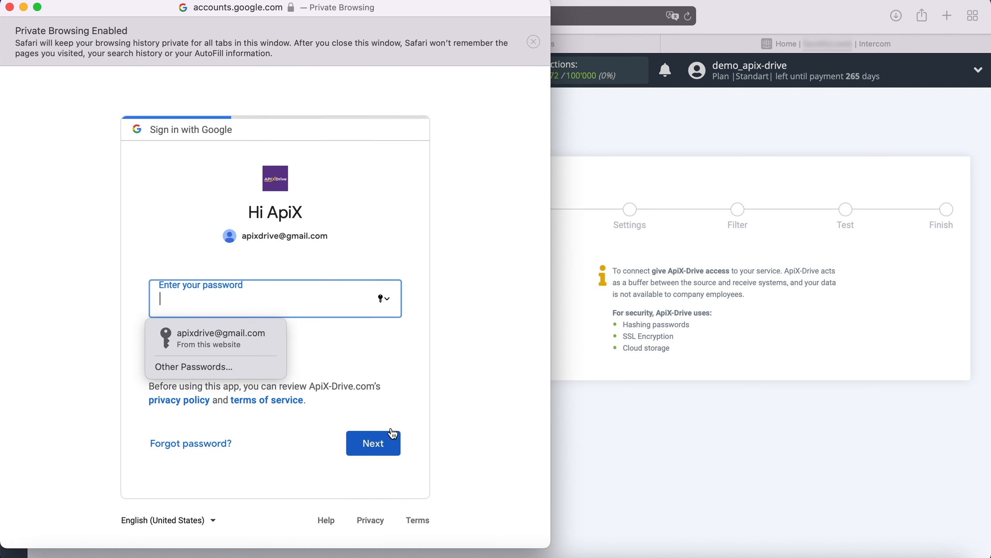
left_click(265, 338)
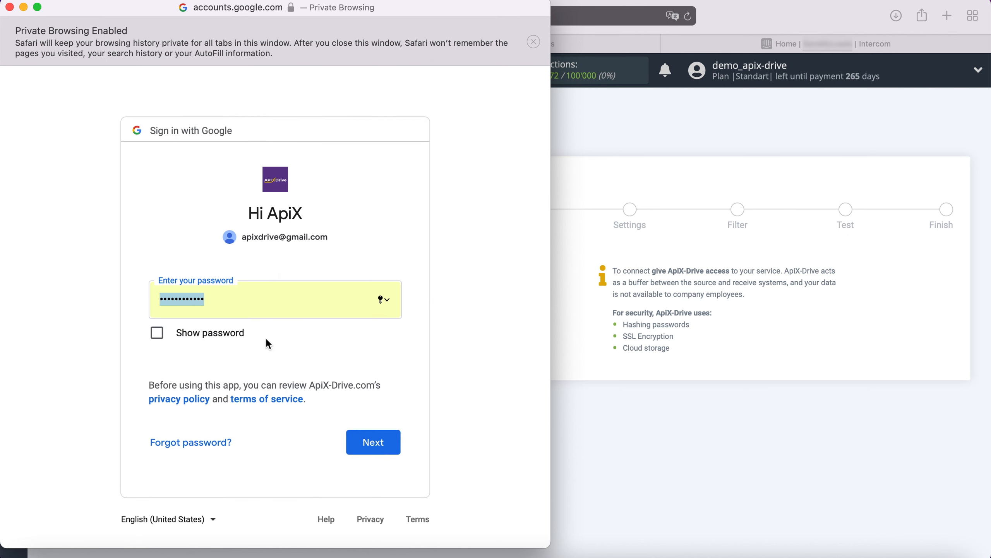
left_click(390, 441)
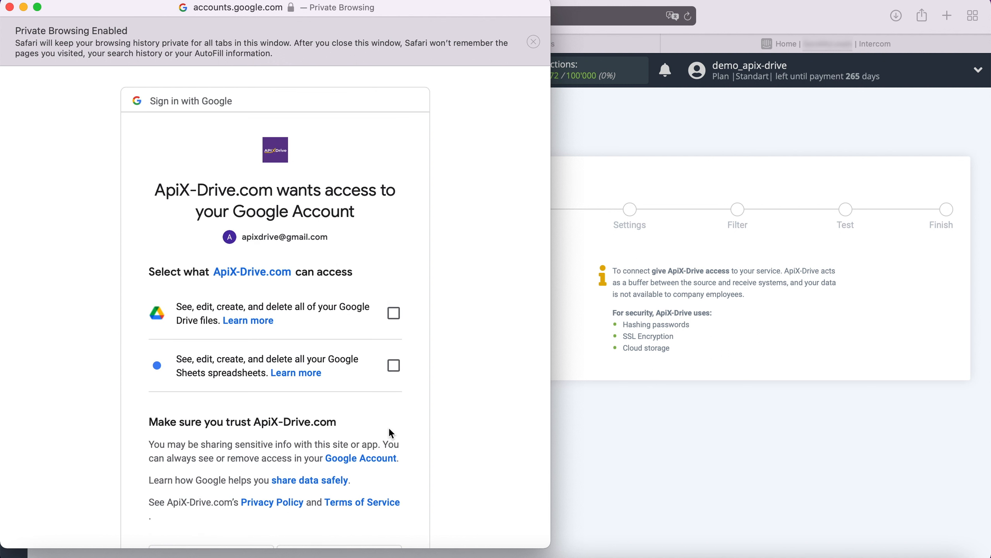
Grant ApiX-Drive access to Google Drive files and Google Sheets spreadsheets
left_click(394, 313)
left_click(393, 366)
scroll(398, 371, "down", 3)
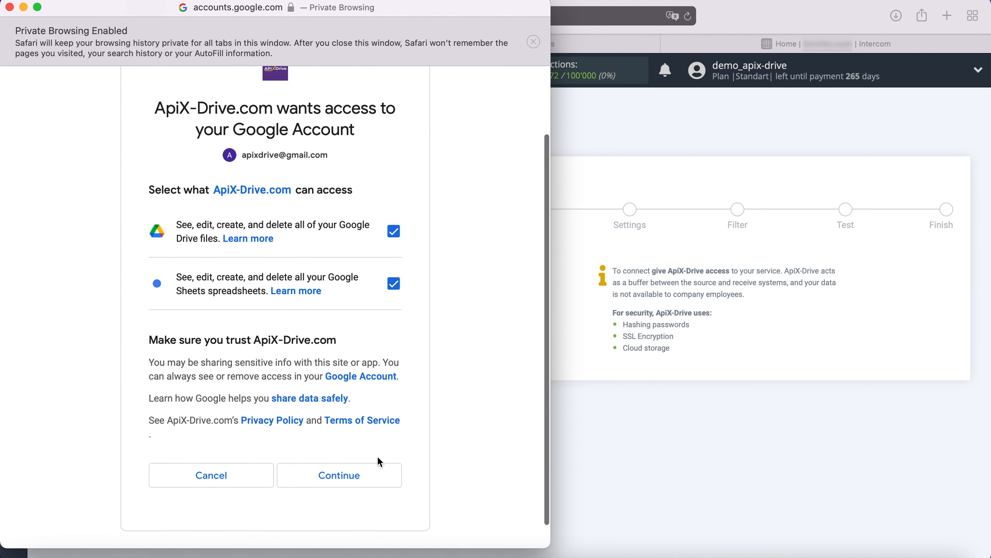
left_click(376, 471)
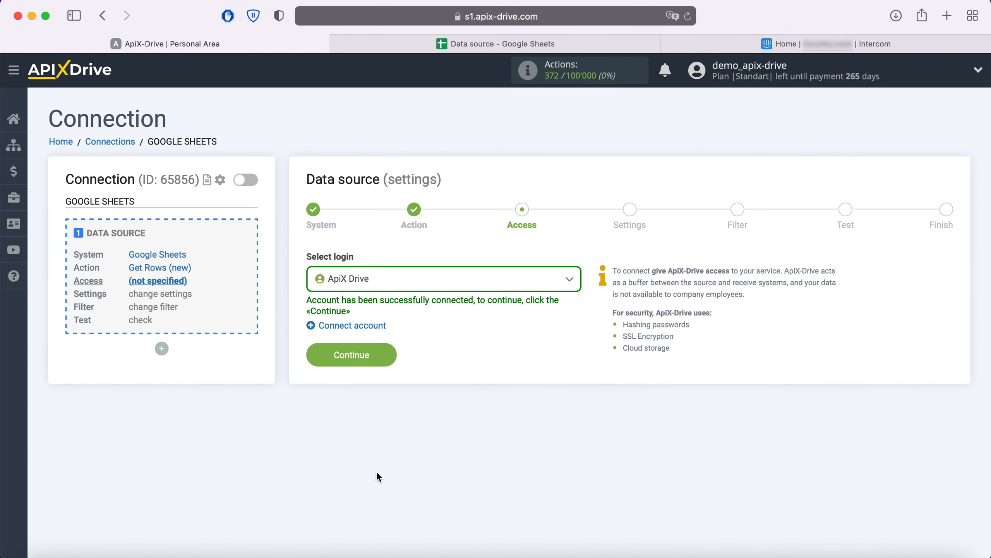
Select the ApiX Drive Google login for the source
left_click(546, 286)
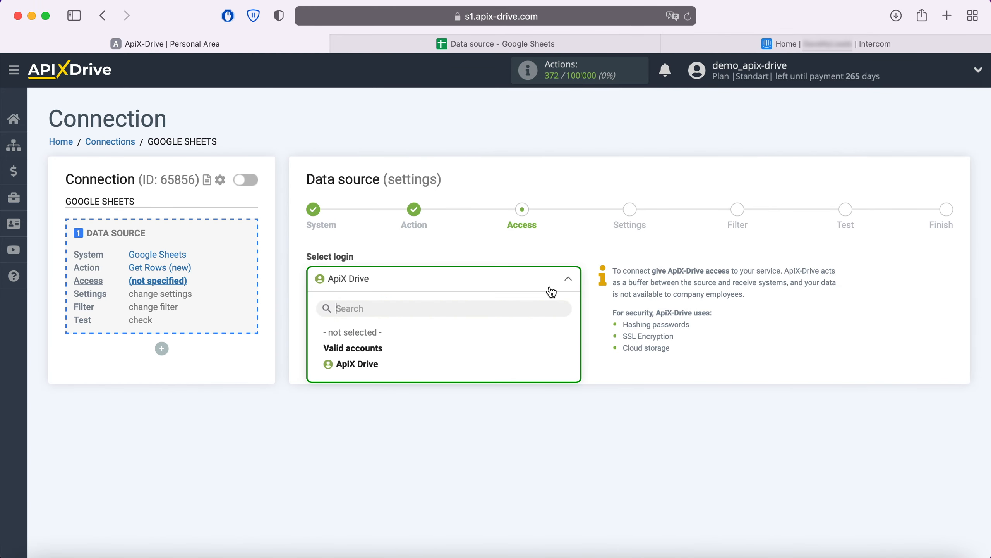
left_click(371, 364)
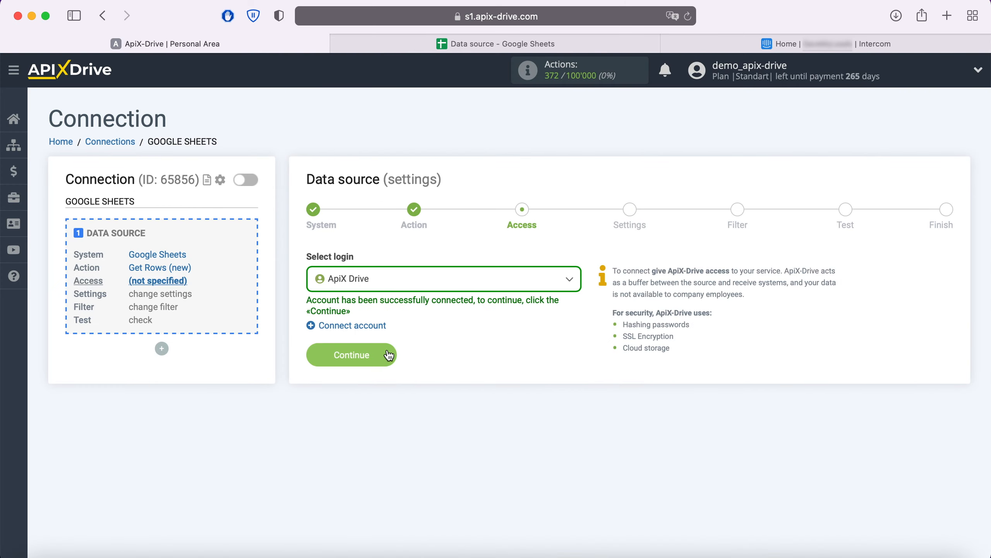
left_click(389, 353)
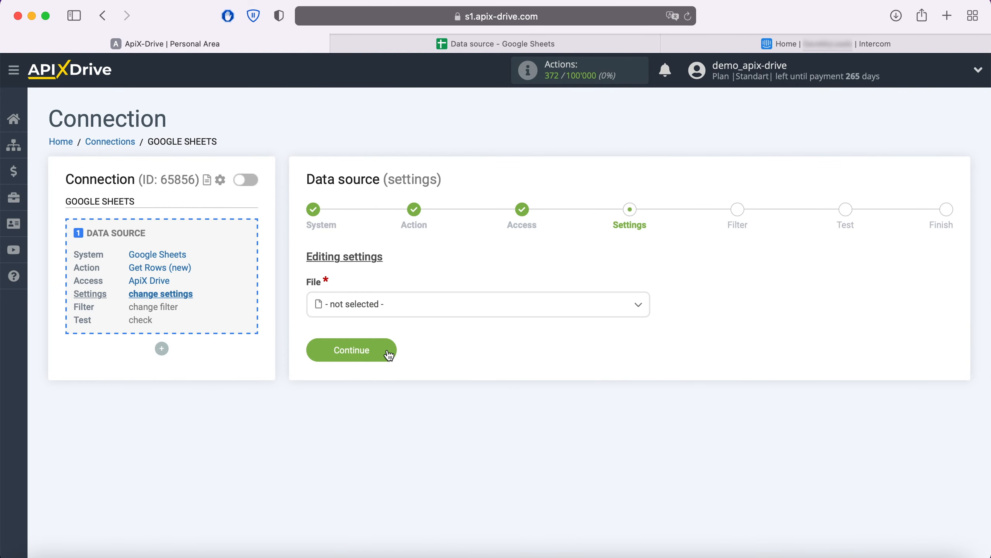
Set both the File and Sheet to 'Data source'
left_click(395, 311)
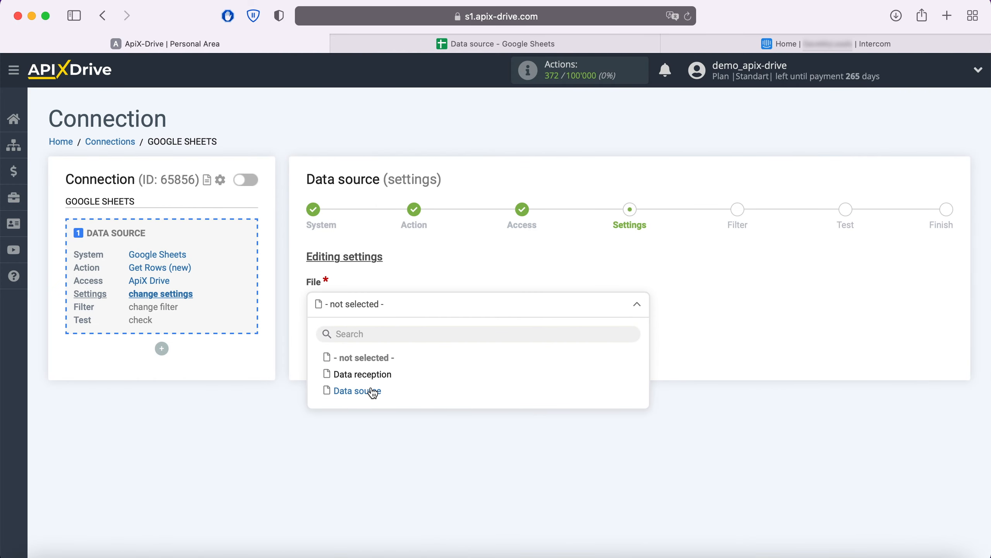
left_click(373, 390)
left_click(375, 369)
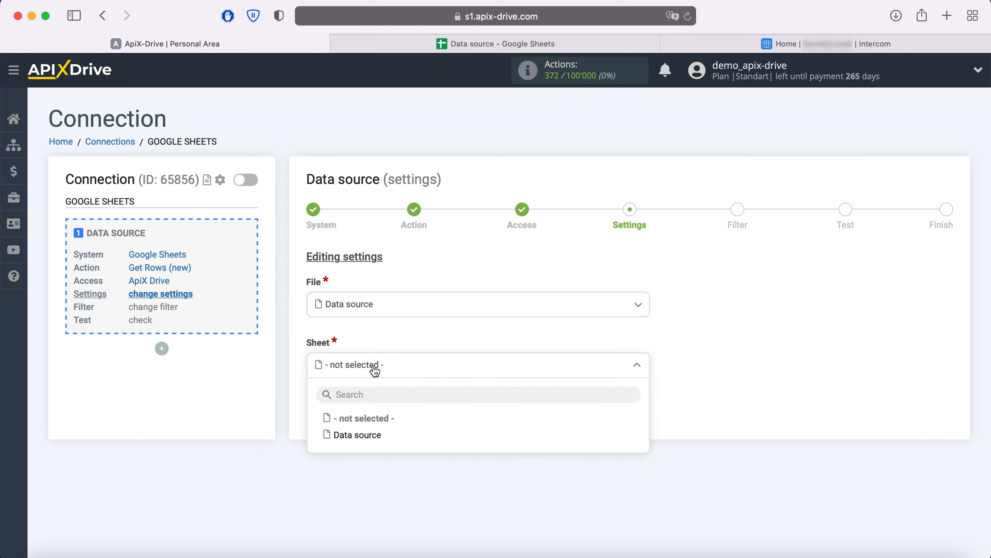
left_click(371, 434)
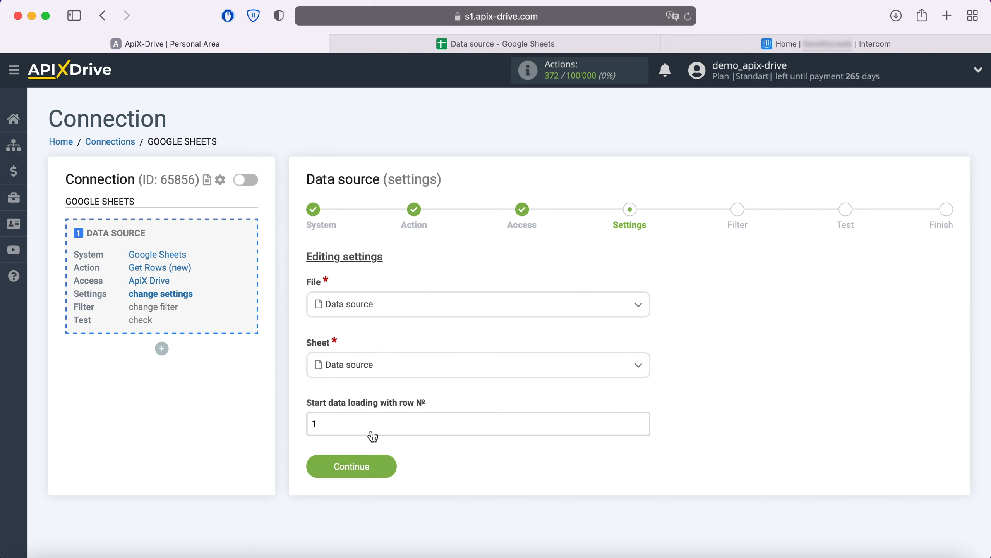
After checking the spreadsheet, set data loading to start from row 2 and save settings
left_click(335, 428)
left_click(444, 44)
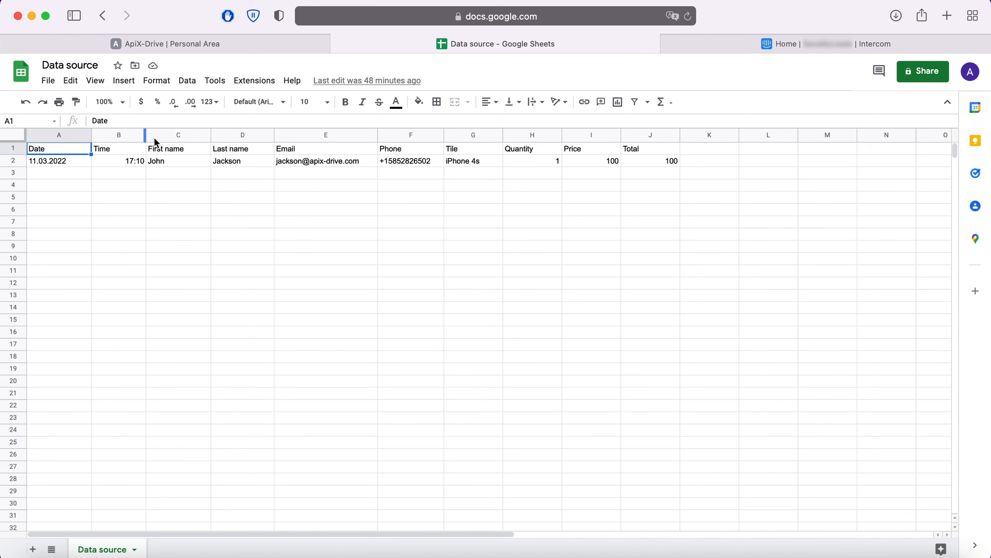
left_click(207, 48)
type("2")
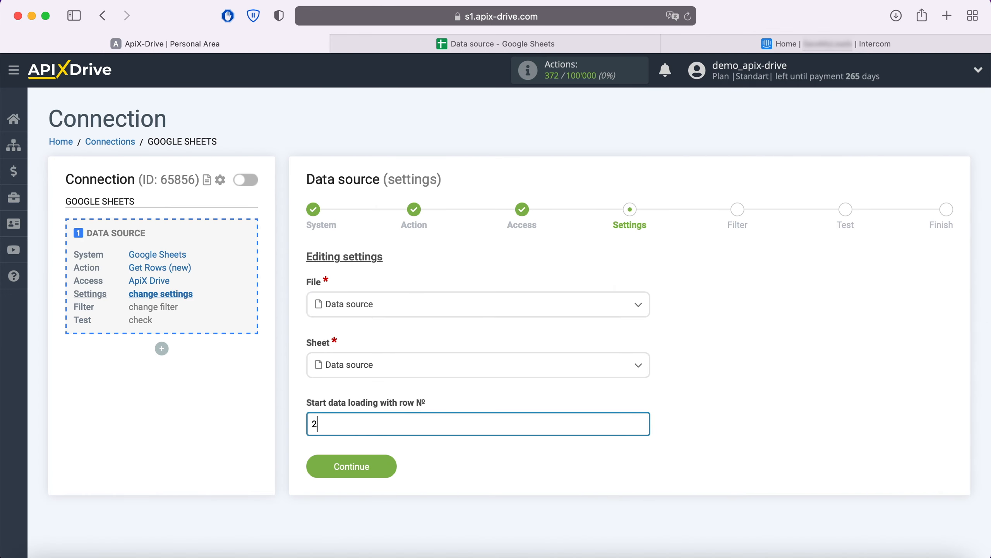
left_click(390, 465)
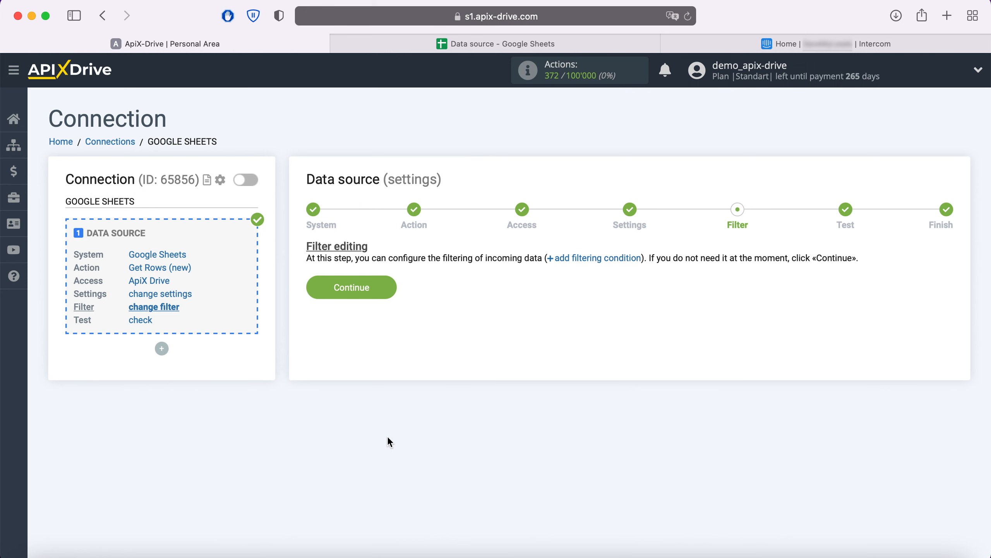
Skip the filter, accept the source test data, and begin configuring data receiving
left_click(395, 295)
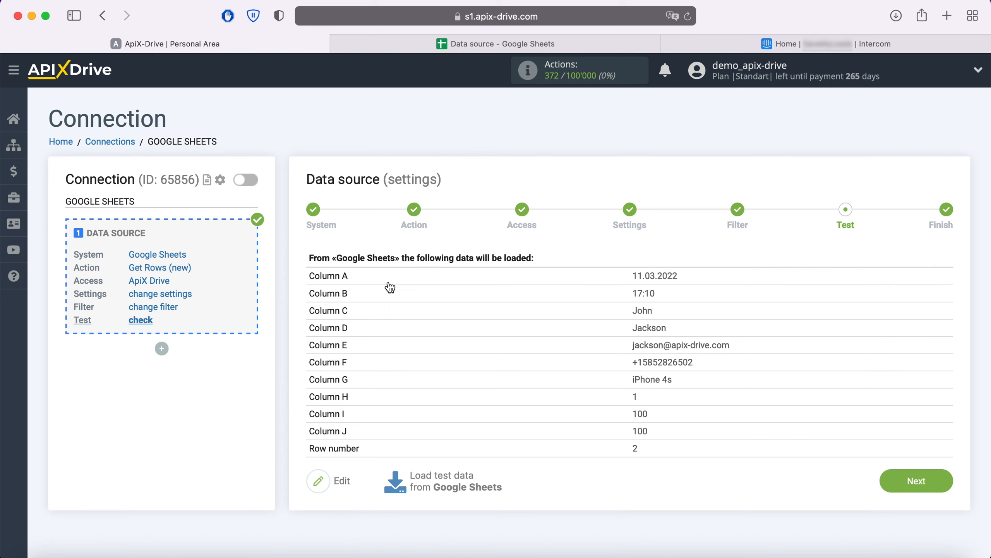
left_click(942, 480)
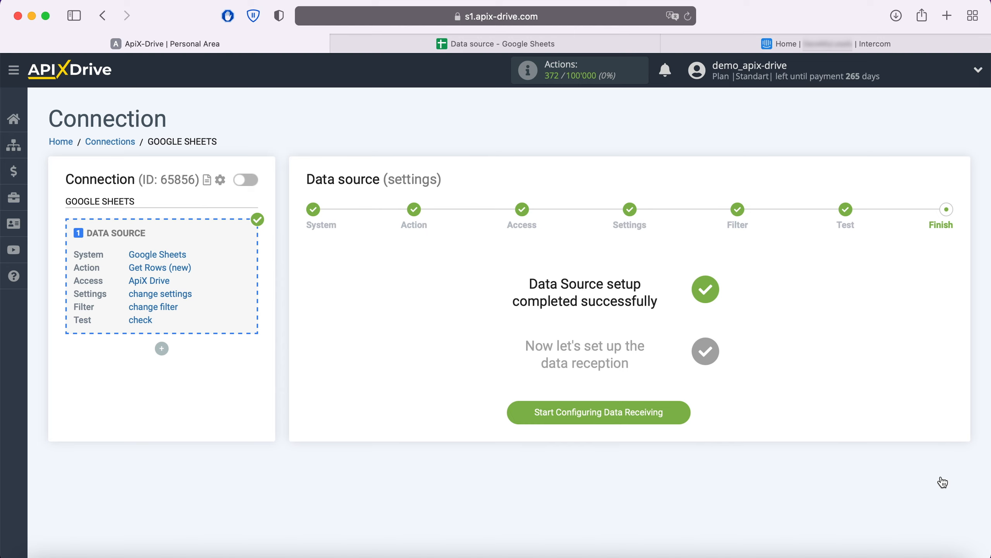
left_click(678, 410)
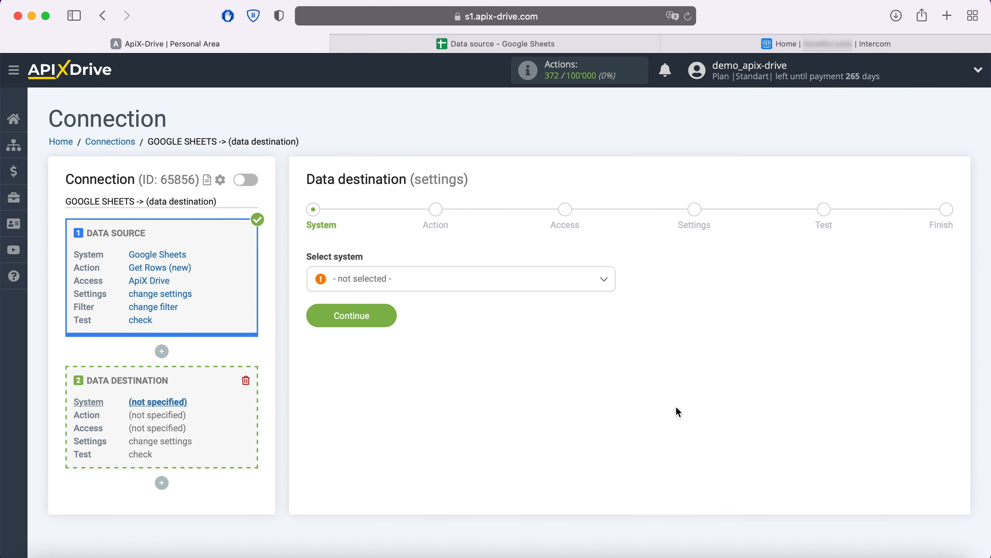
Choose Intercom as the data destination system
left_click(531, 289)
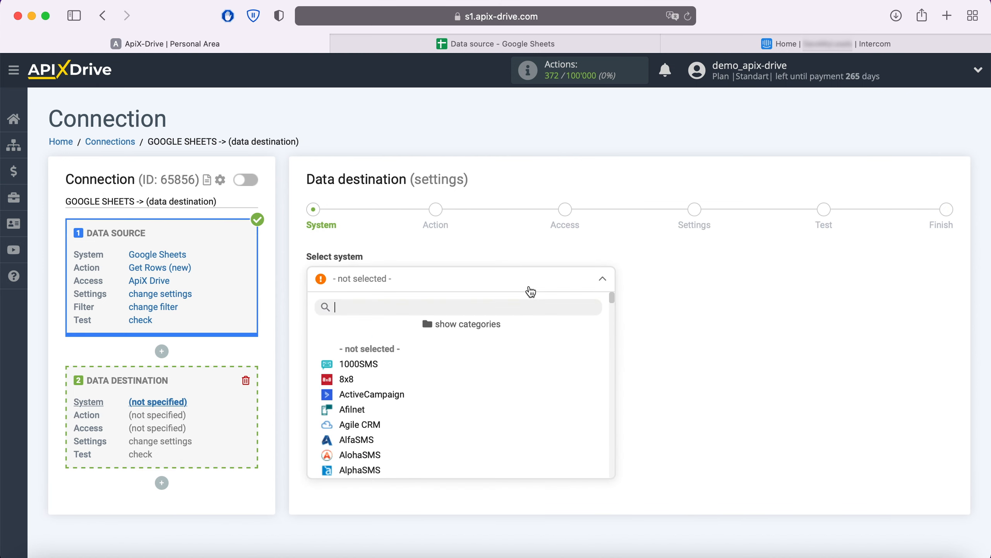
scroll(513, 391, "down", 5)
scroll(513, 391, "down", 15)
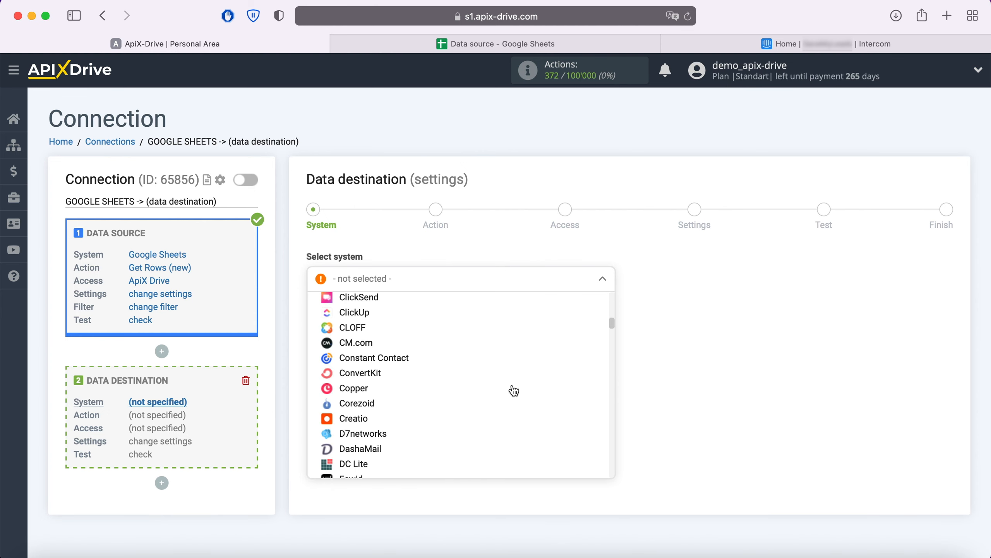
scroll(514, 391, "down", 5)
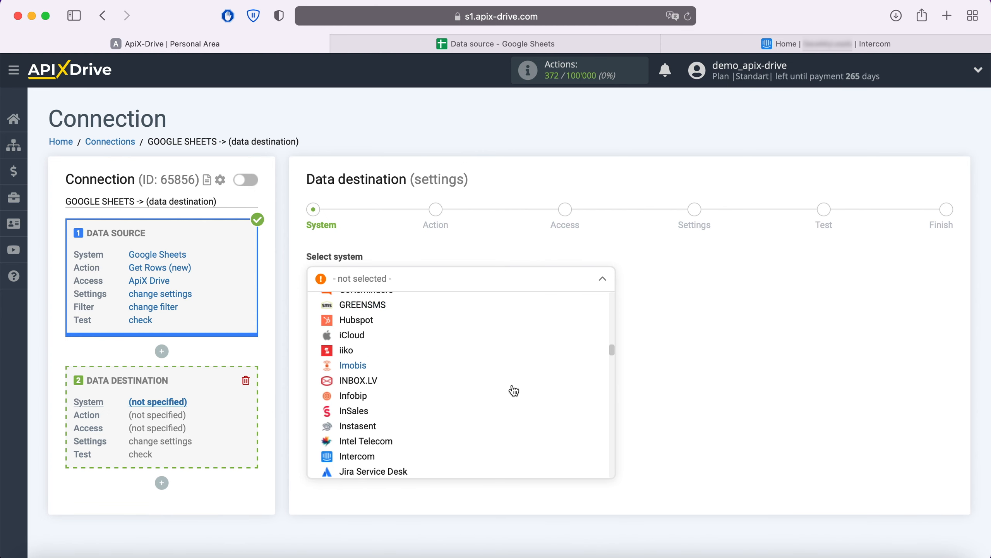
left_click(357, 423)
left_click(388, 316)
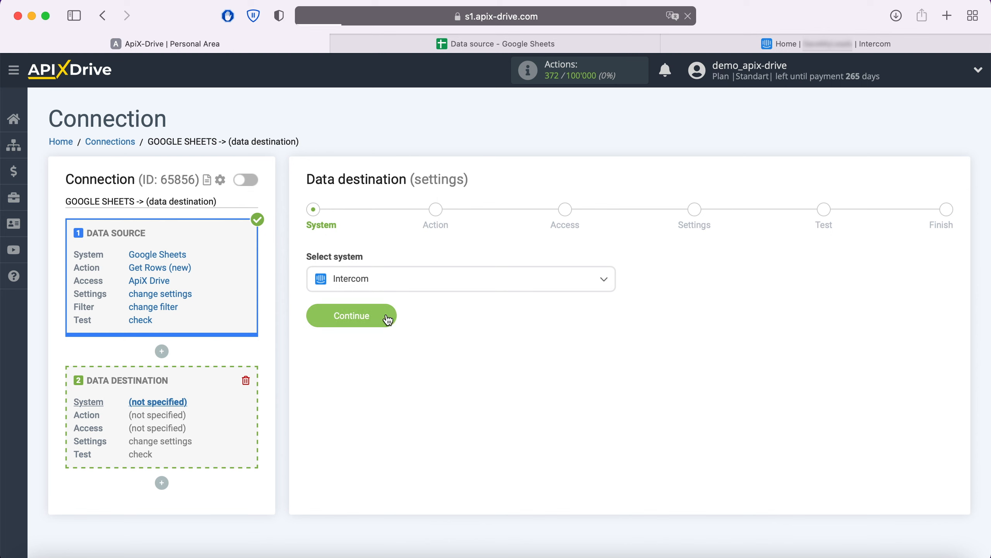
Set the Intercom action to 'Create Contact / Lead'
left_click(414, 283)
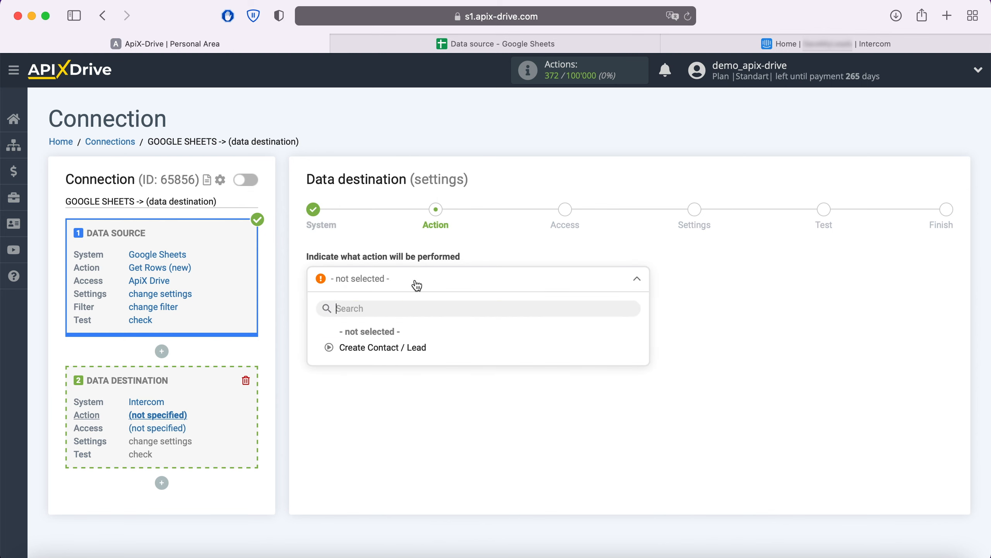
left_click(414, 350)
left_click(388, 322)
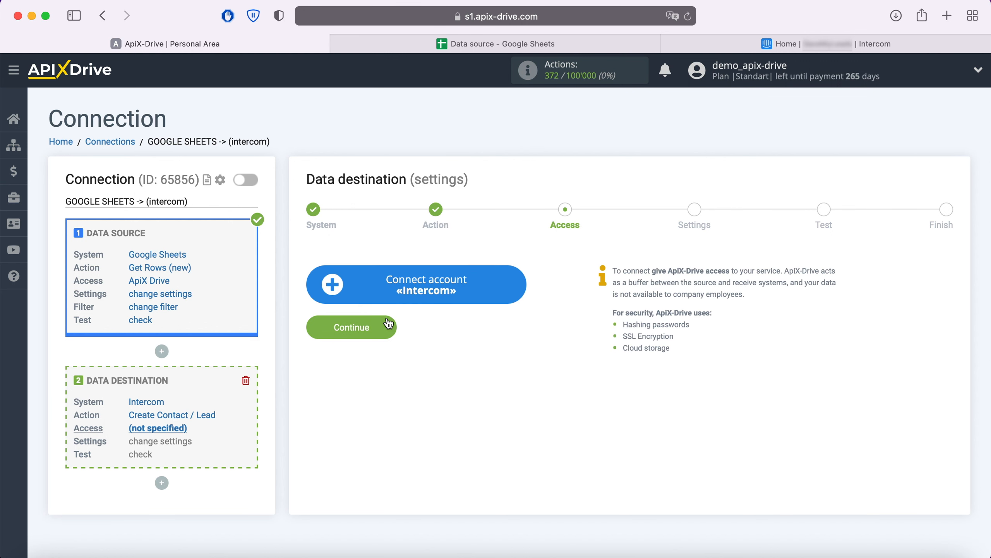
Sign in to Intercom with the saved login and authorize ApiX-Drive access
left_click(517, 282)
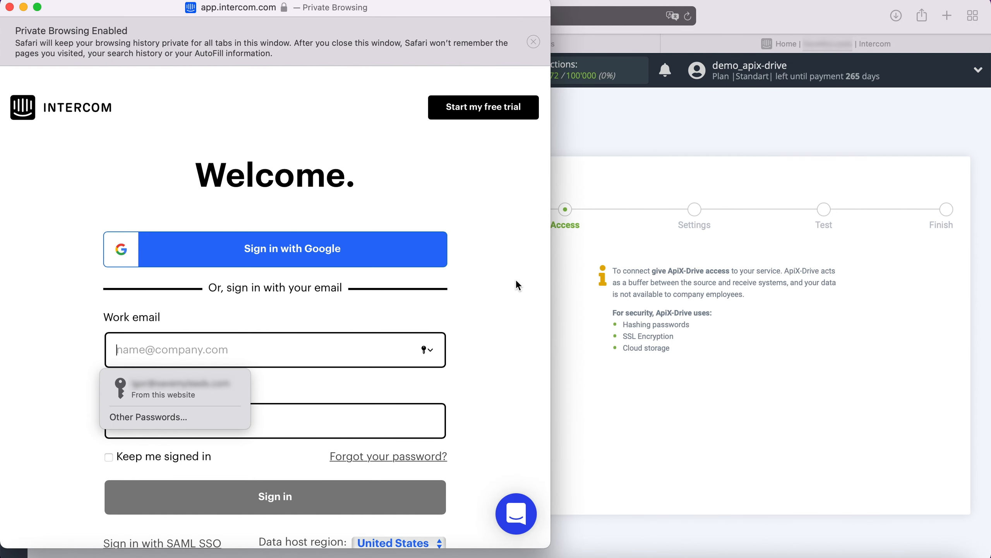
left_click(213, 388)
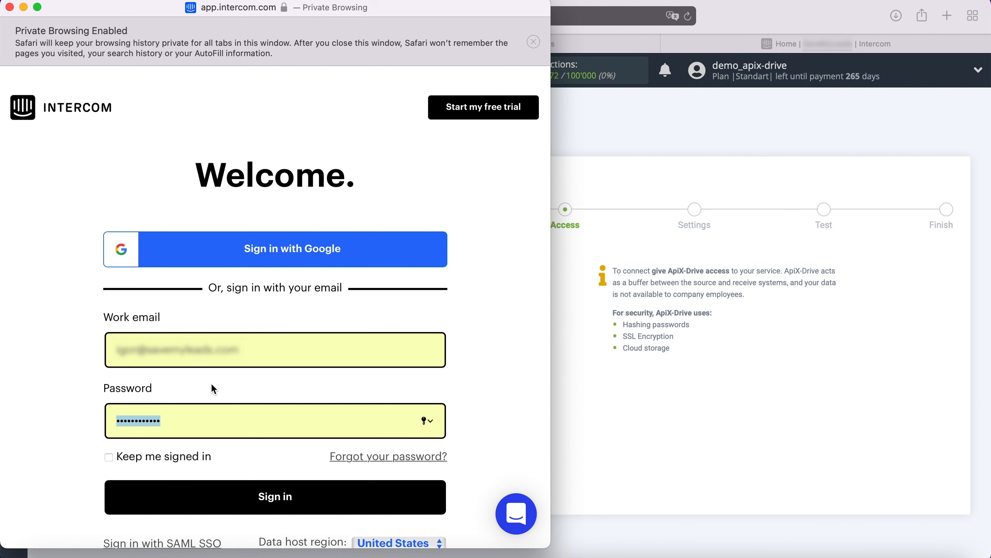
left_click(303, 497)
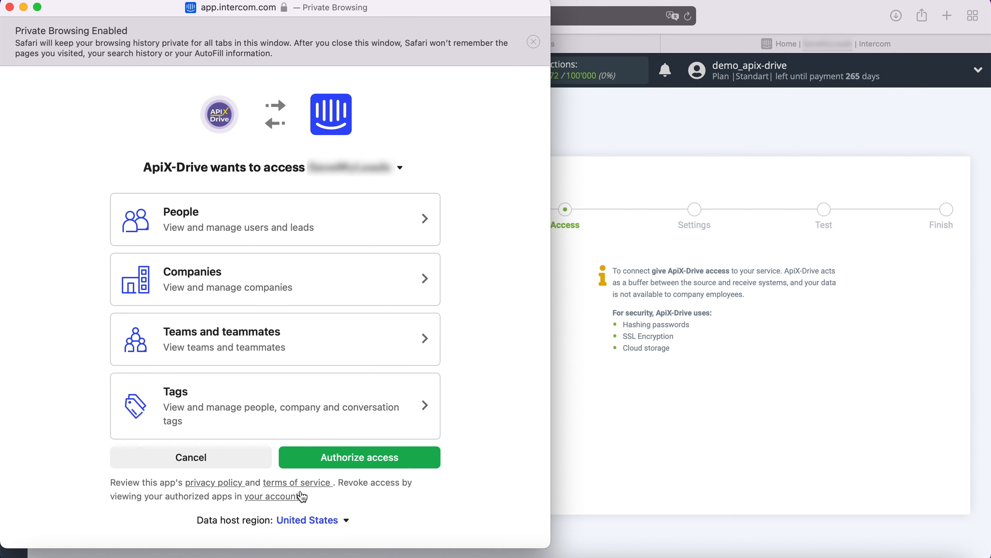
left_click(408, 453)
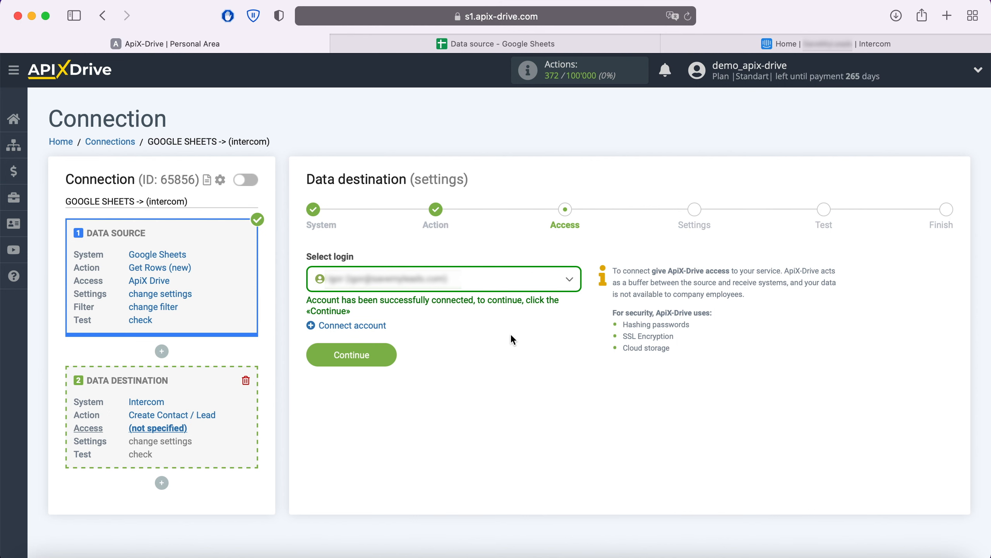
Select the newly connected Intercom login and continue to field settings
left_click(542, 284)
left_click(452, 364)
left_click(390, 355)
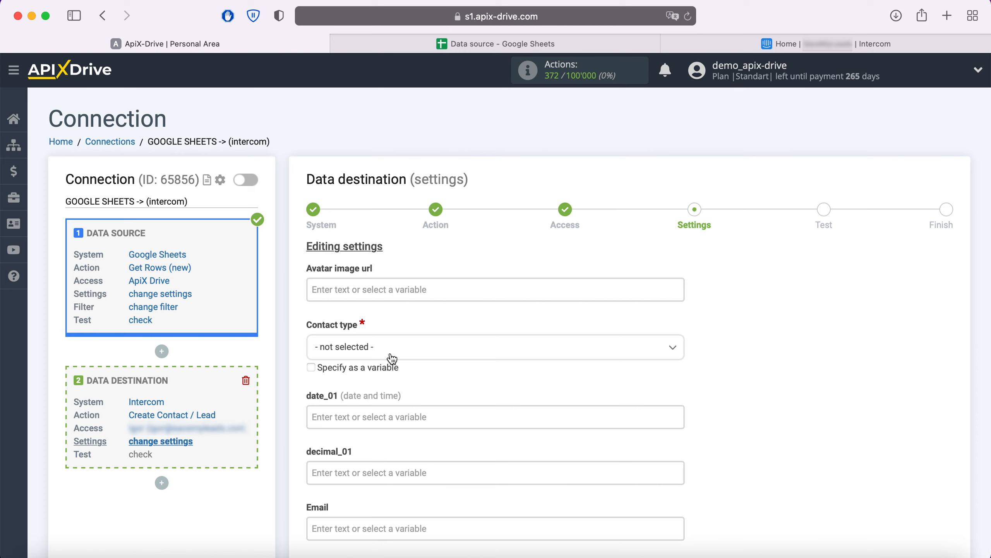
Set the contact type to User and map Email to the Column E value
left_click(391, 352)
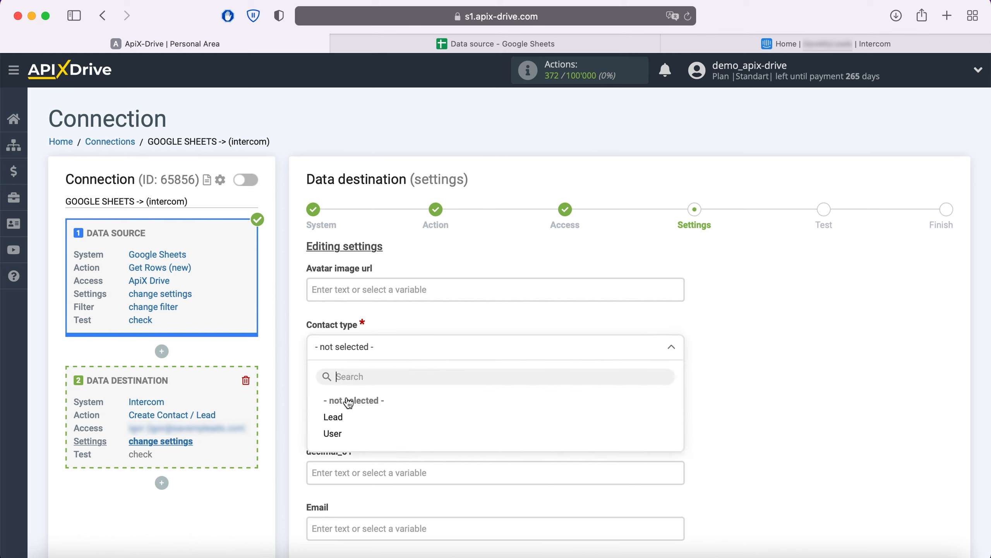
left_click(337, 433)
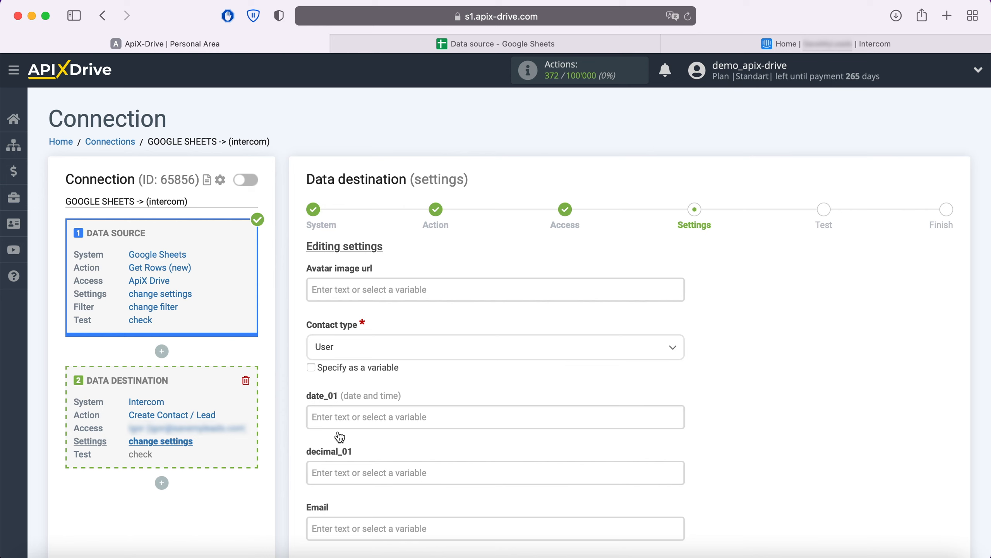
left_click(332, 528)
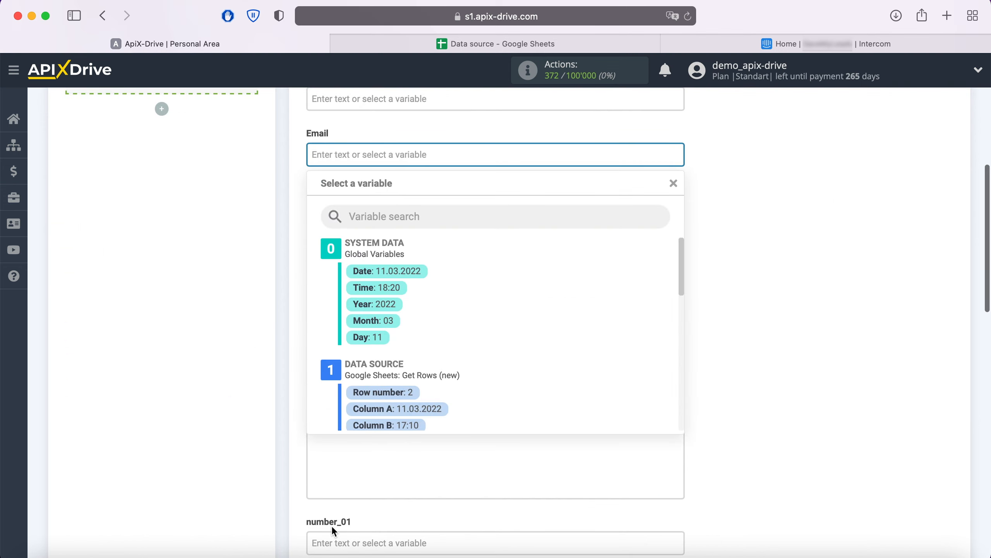
scroll(570, 322, "down", 5)
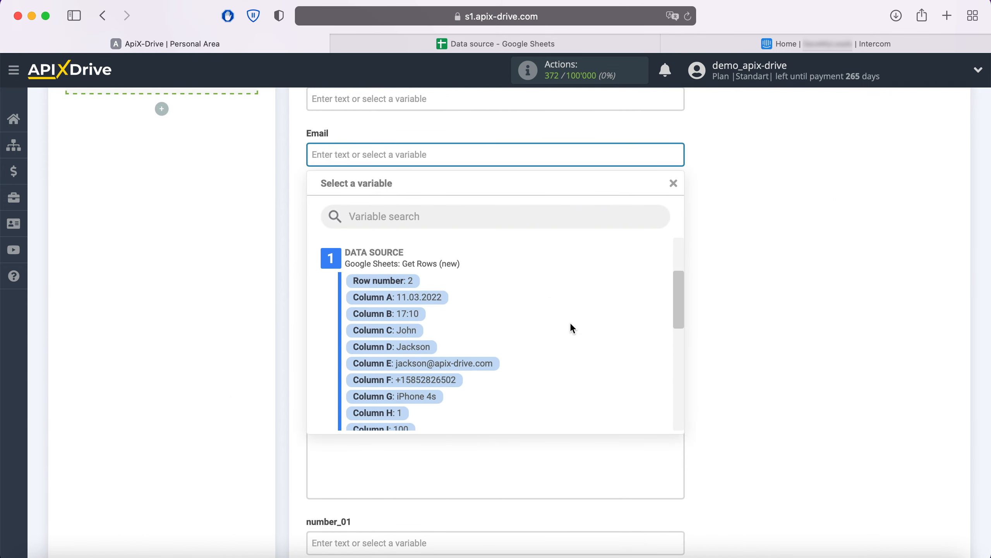
left_click(493, 365)
Map the Name field to the Column C first name
left_click(467, 340)
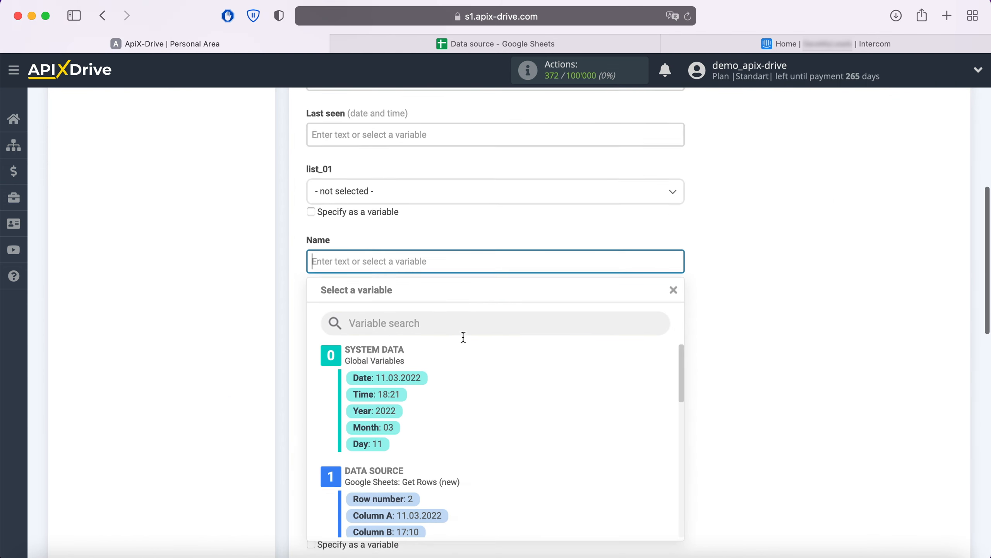
scroll(557, 318, "down", 5)
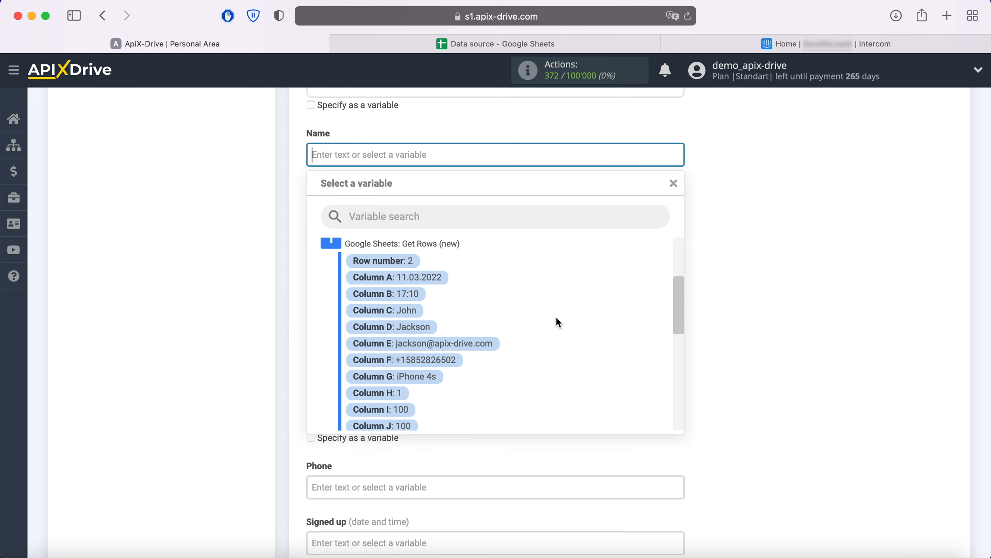
left_click(403, 312)
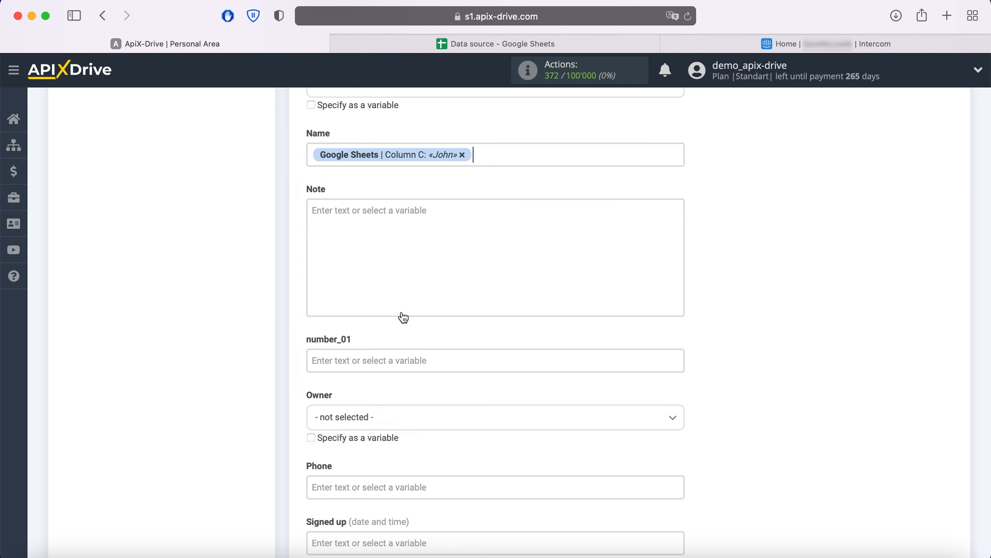
left_click(380, 231)
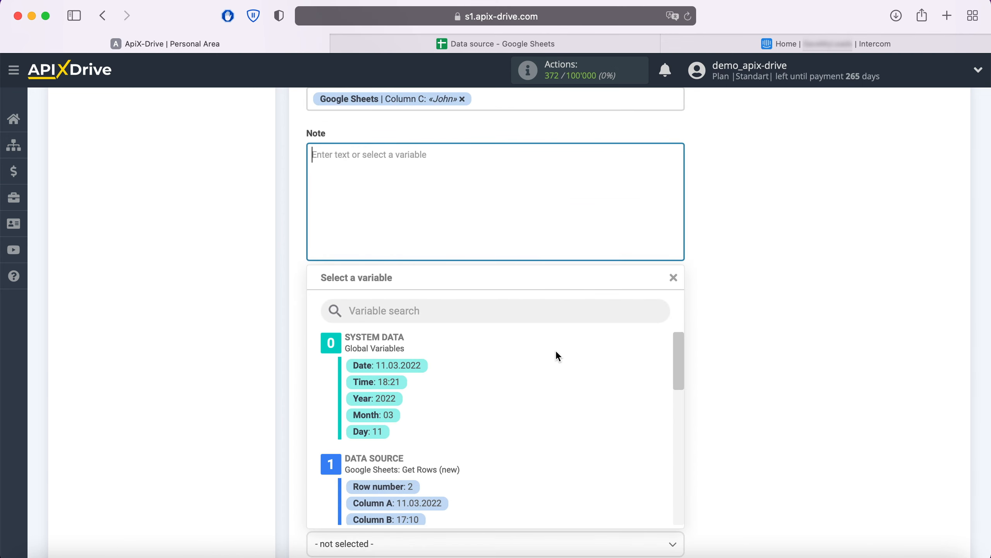
Fill Note with 'Product' plus Column G, and on a new line 'Price' plus Column I
scroll(557, 352, "down", 5)
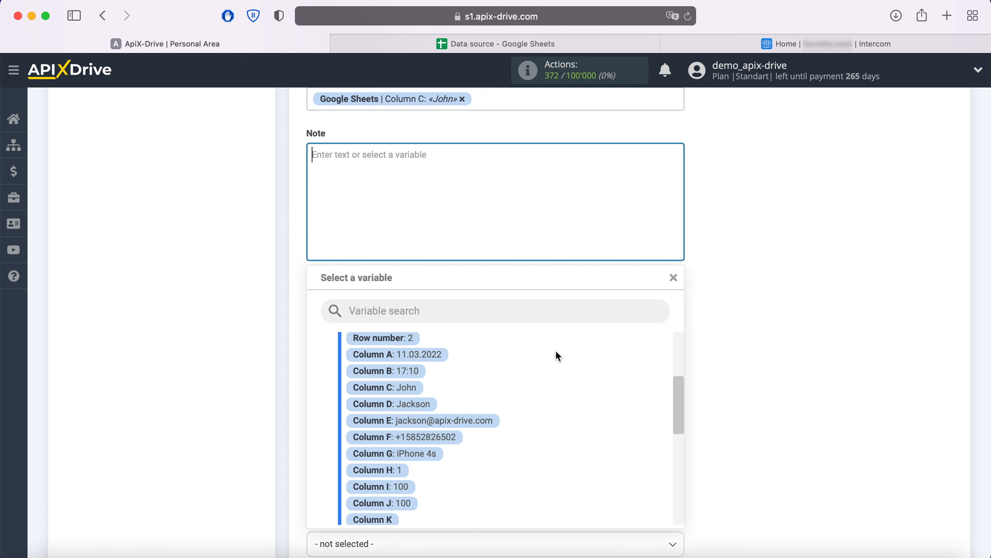
left_click(429, 452)
left_click(311, 152)
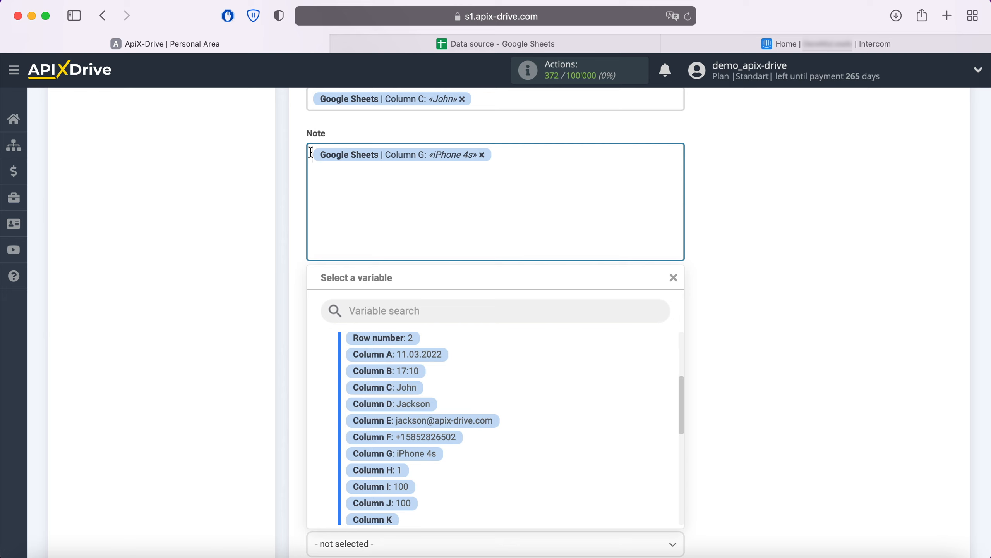
type("Product")
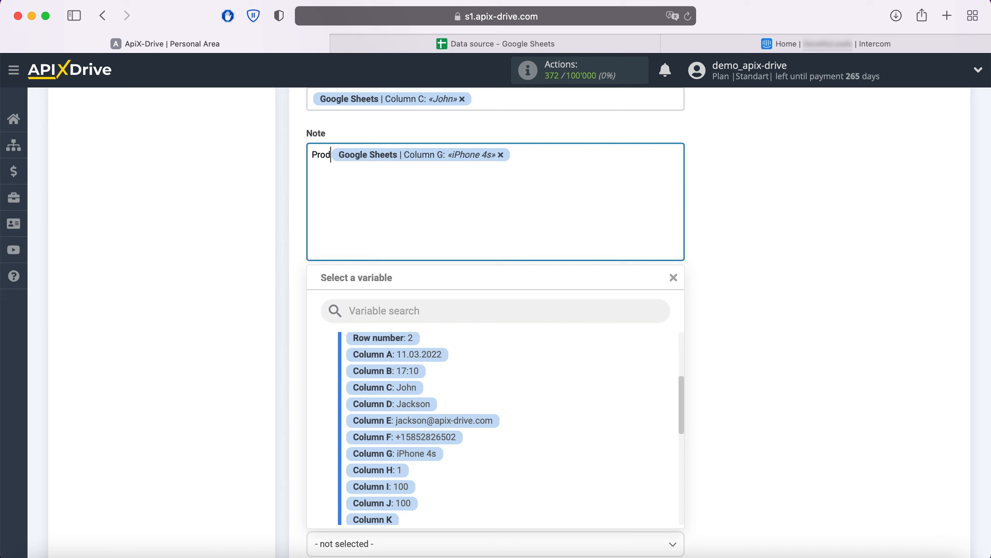
left_click(547, 157)
key("Return")
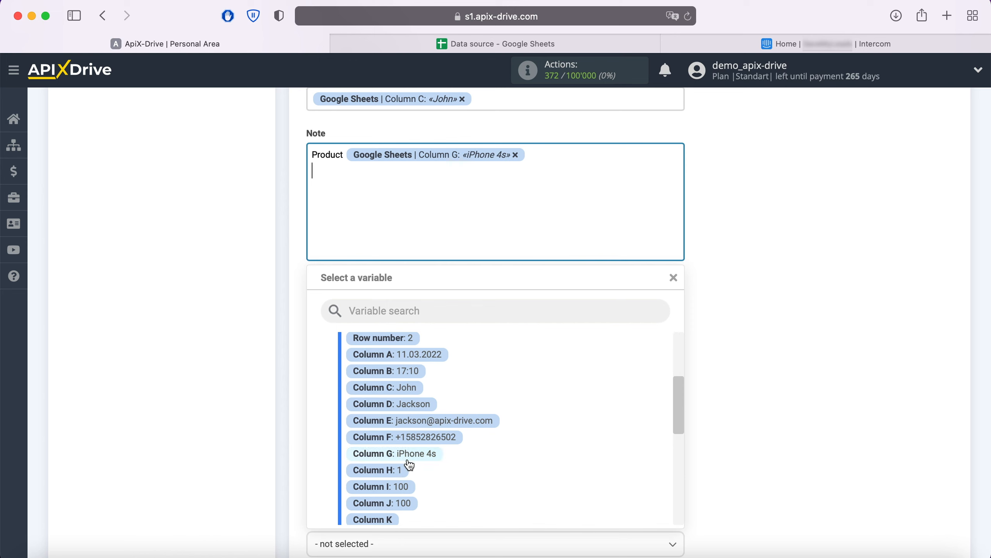
left_click(309, 171)
type("Price Google Sheets | Column I: «100»")
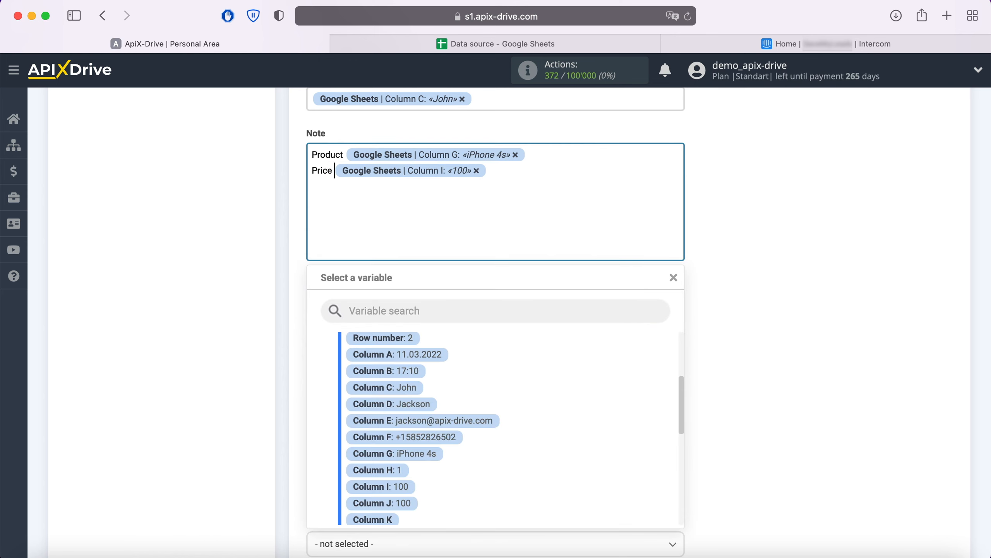
left_click(742, 247)
Map Phone to Column F and submit the field mapping
scroll(742, 247, "down", 3)
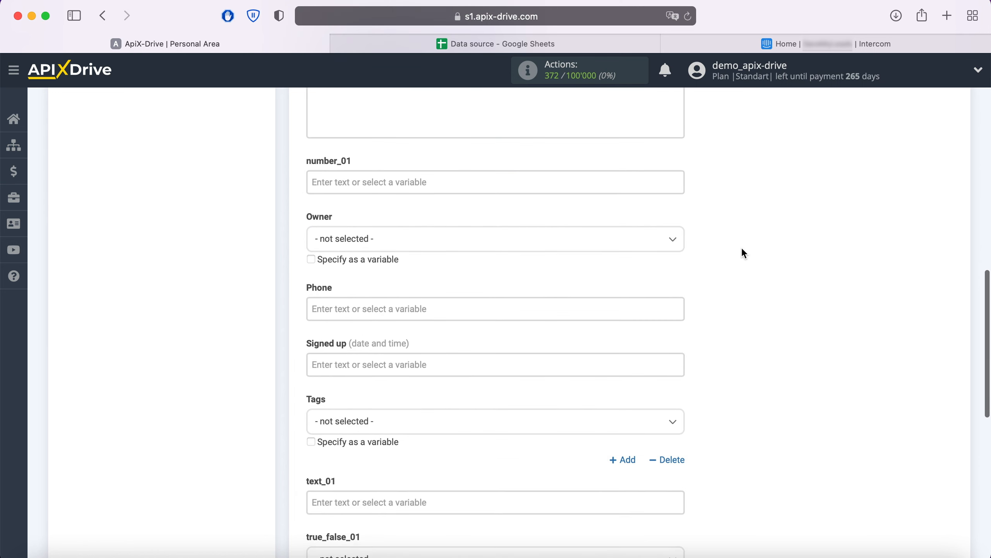
left_click(541, 296)
scroll(541, 299, "down", 5)
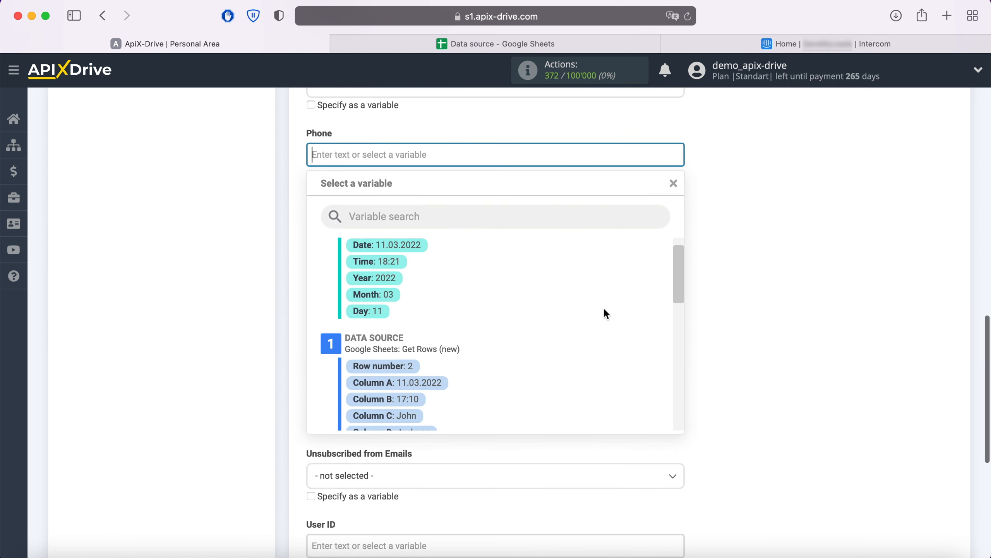
scroll(604, 314, "down", 3)
left_click(447, 347)
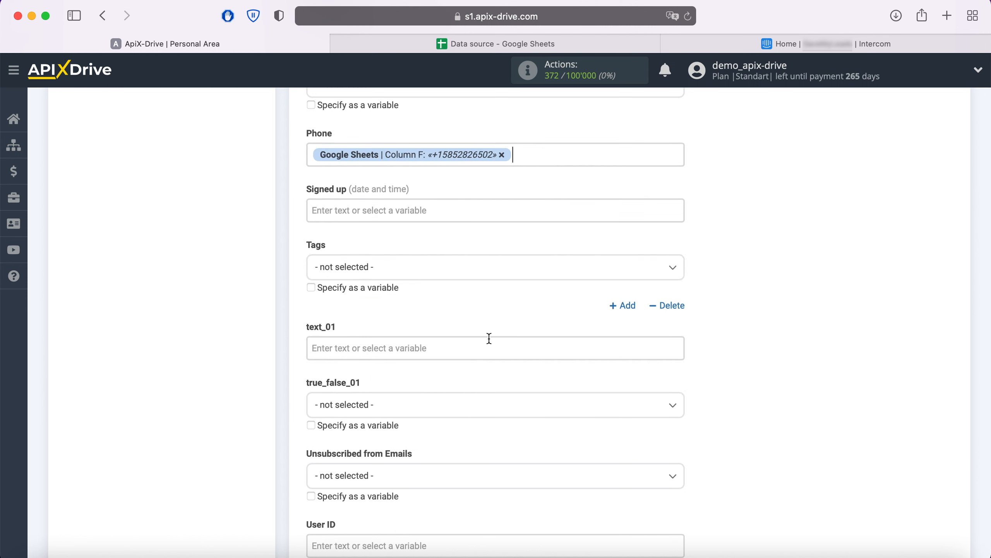
scroll(740, 246, "down", 3)
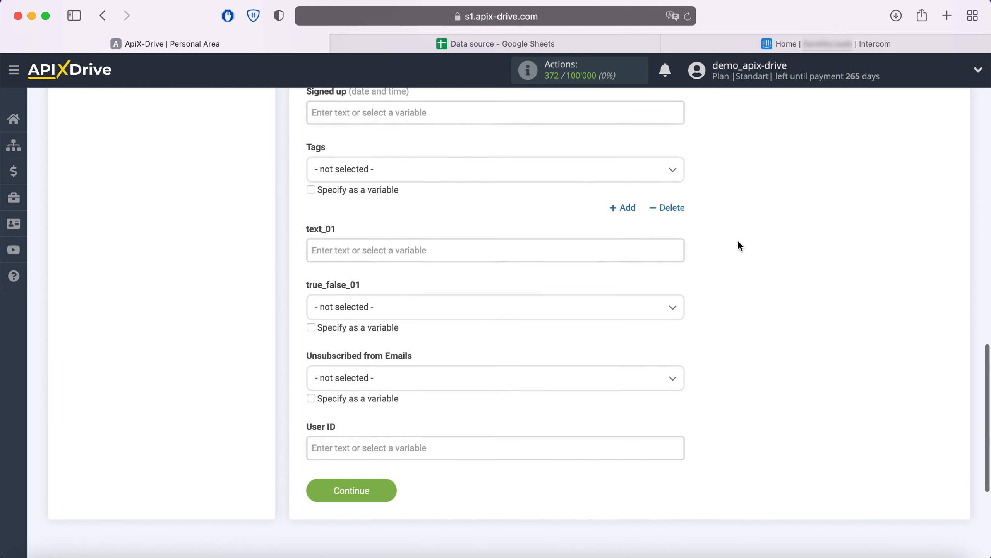
left_click(384, 491)
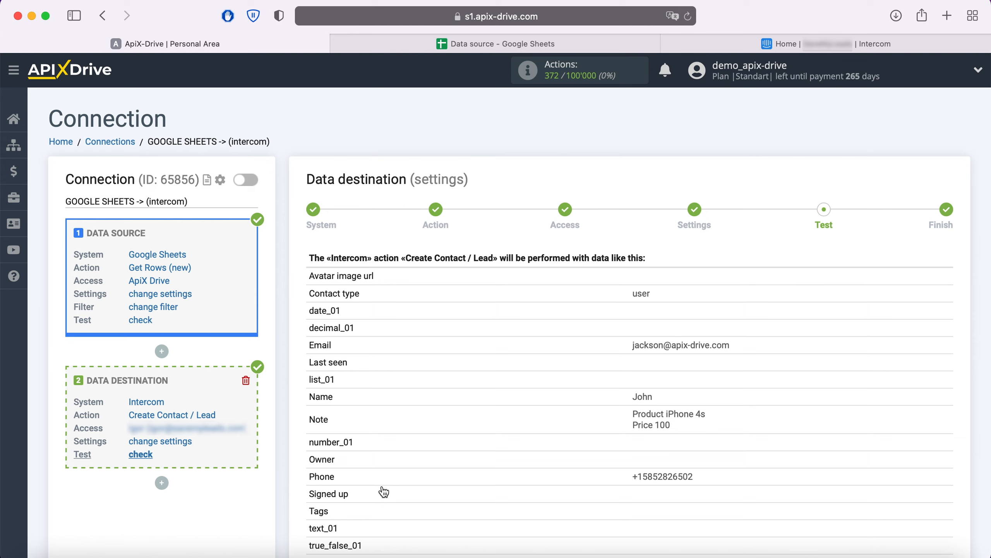
Send the previewed test contact to Intercom to confirm Create Contact / Lead completes
scroll(383, 492, "down", 3)
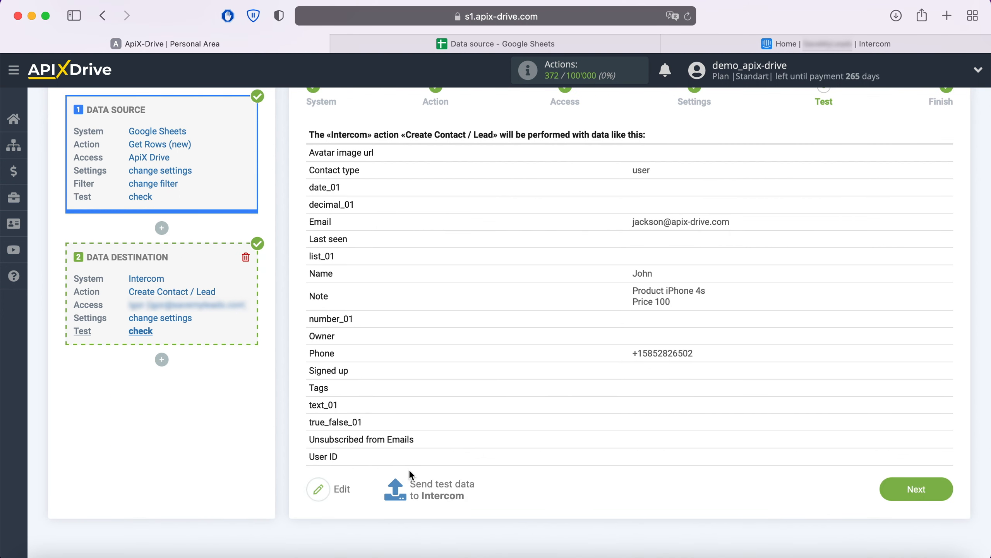
left_click(436, 486)
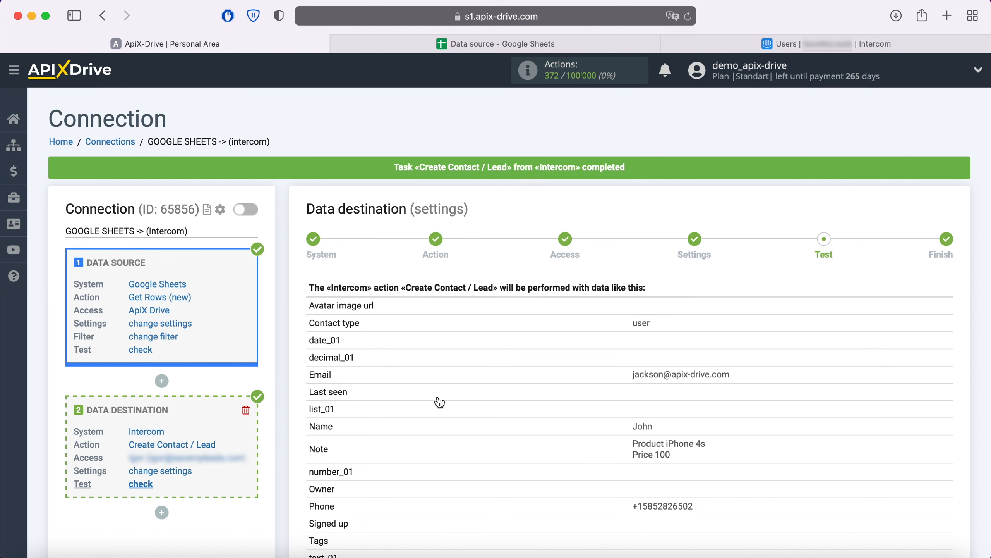
Verify in Intercom's user list that the new contact has e-mail, phone and product/price note, then return to ApiX-Drive
left_click(767, 45)
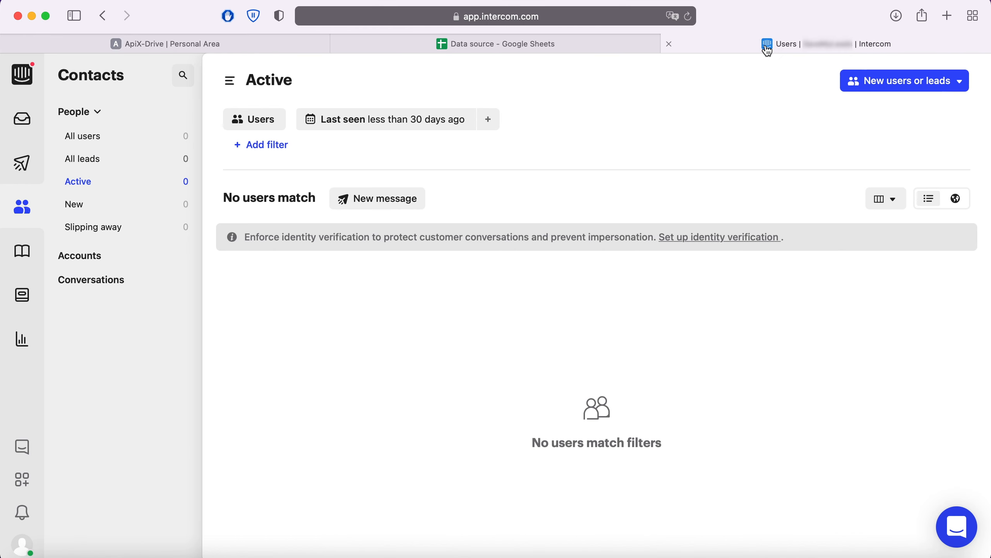
left_click(97, 139)
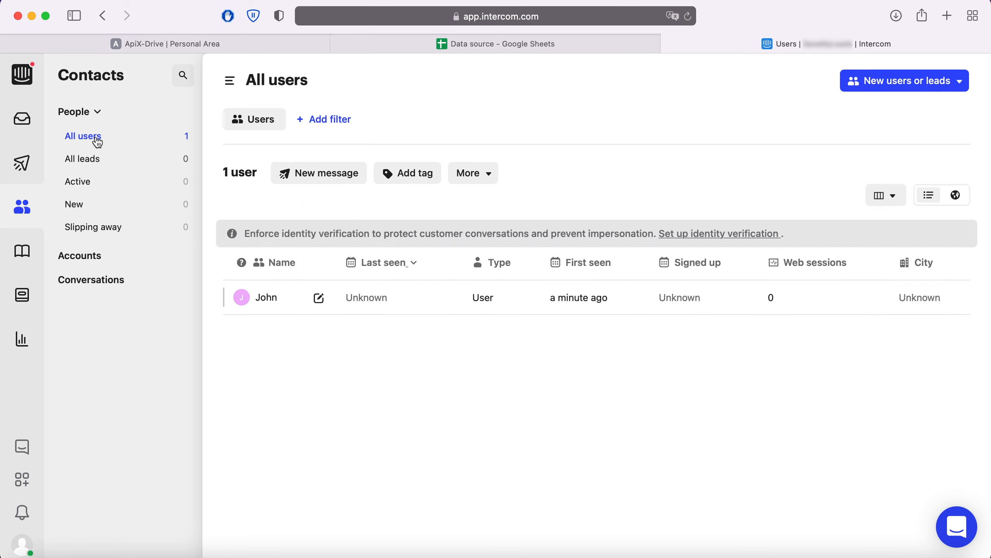
left_click(266, 299)
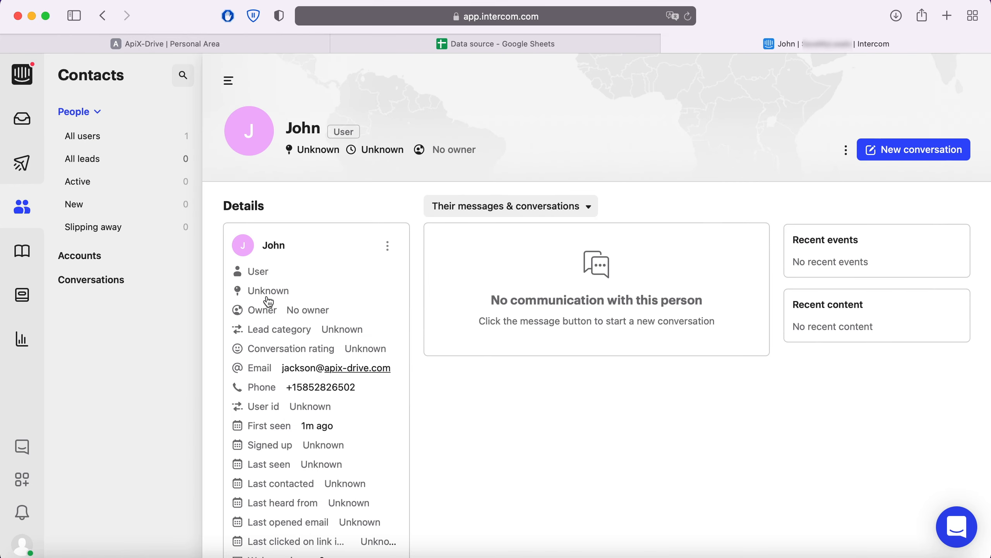
scroll(617, 411, "down", 6)
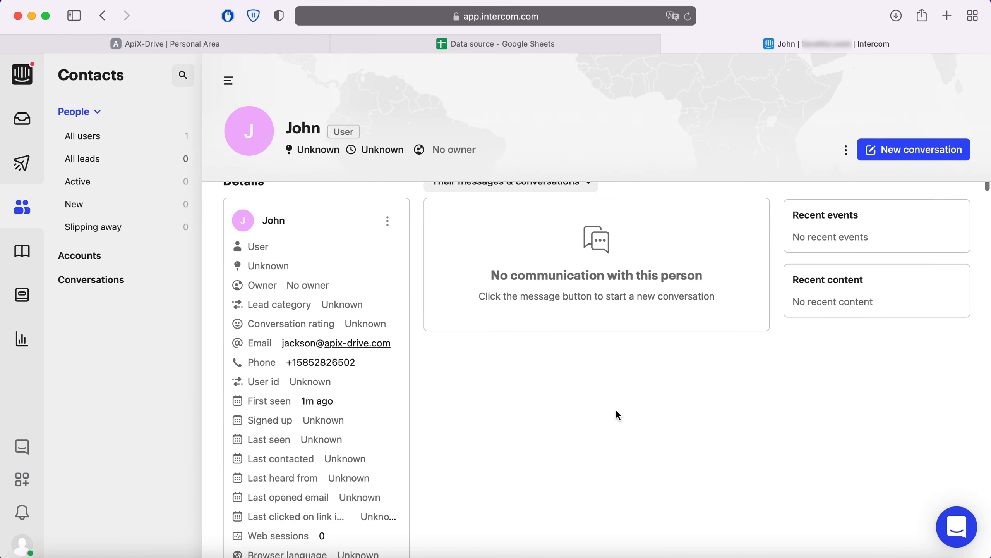
scroll(617, 411, "down", 9)
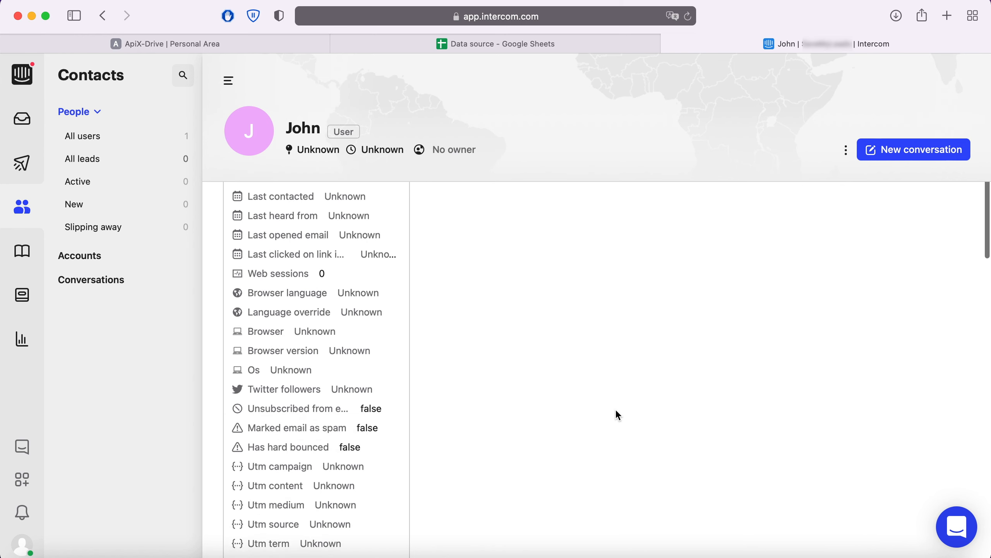
scroll(617, 411, "down", 5)
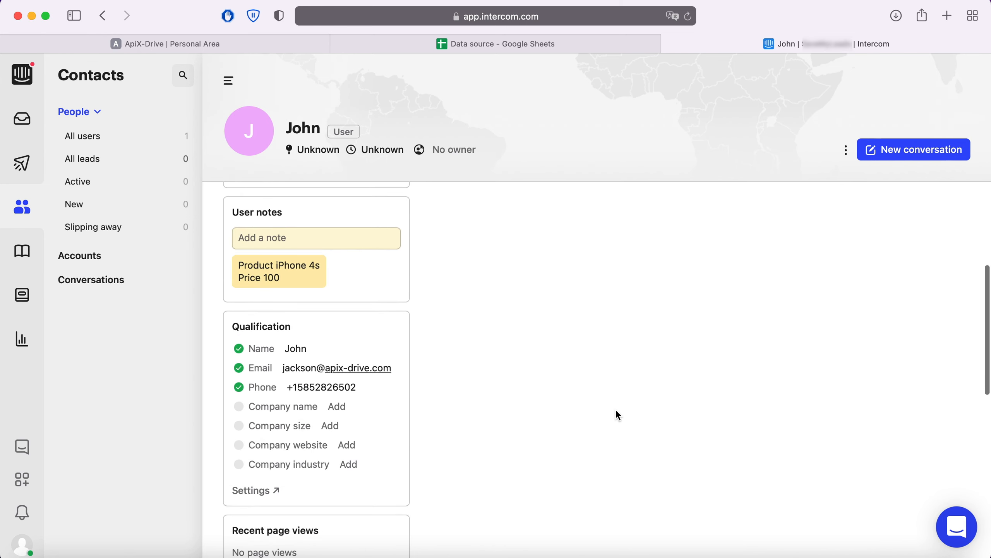
scroll(617, 412, "down", 4)
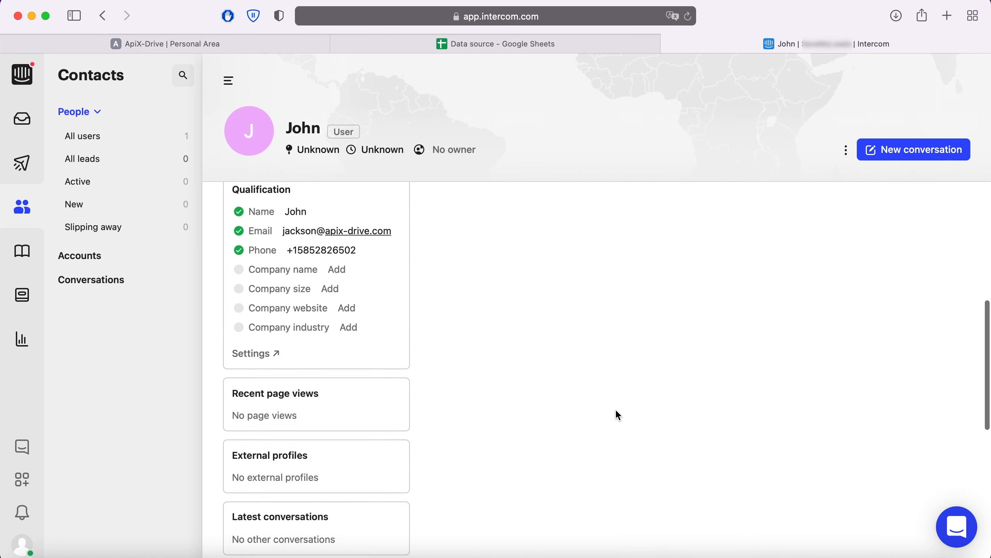
scroll(618, 414, "up", 5)
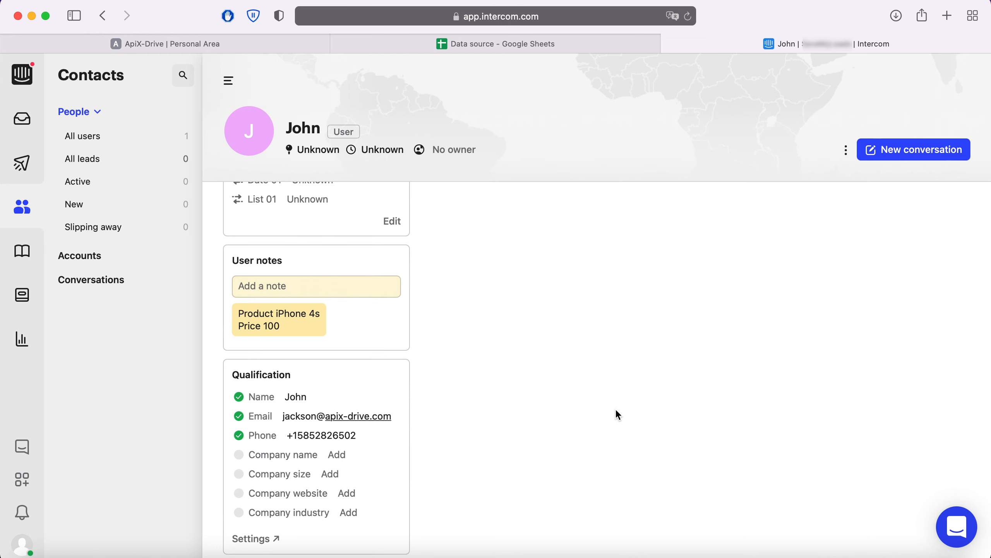
left_click(203, 44)
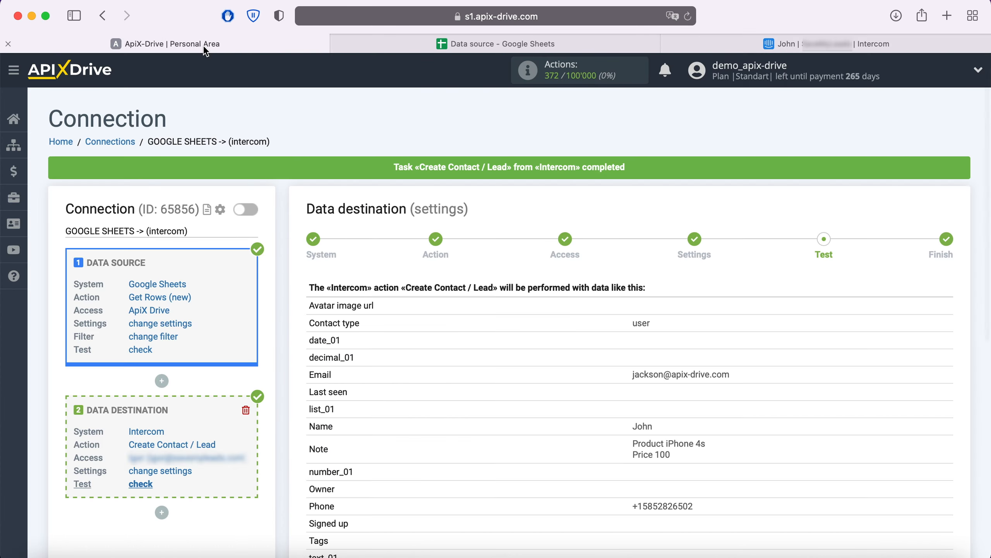
Finish the connection setup and enable auto-update
scroll(875, 399, "down", 10)
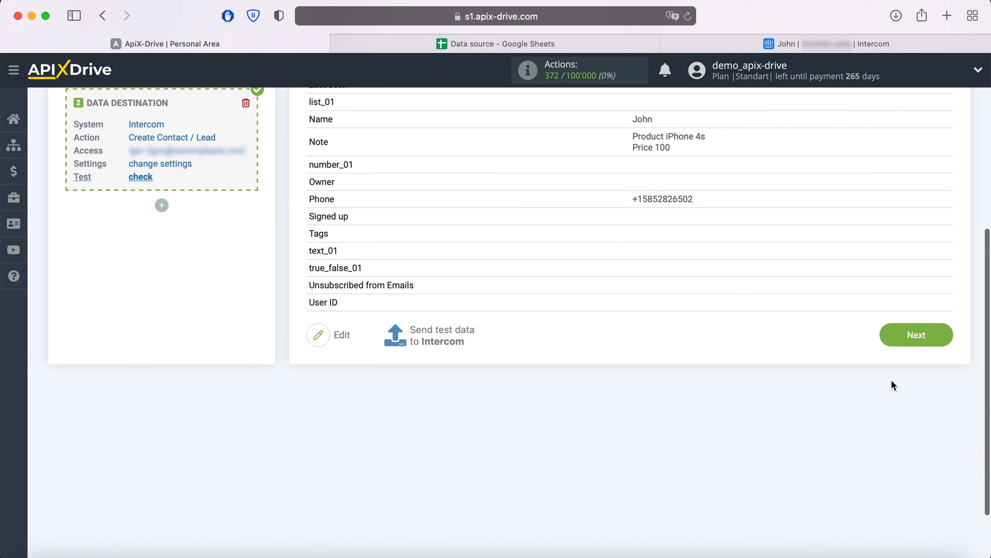
left_click(946, 334)
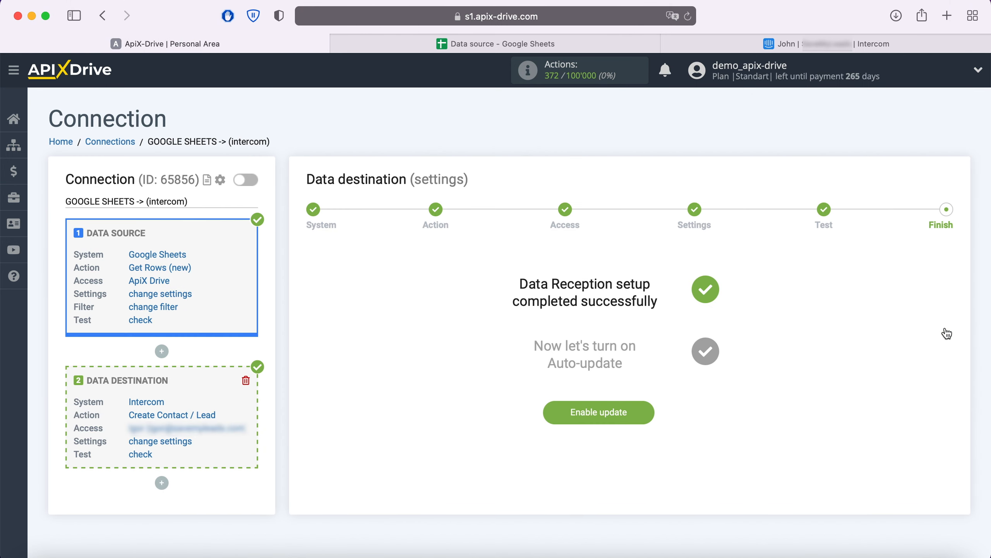
left_click(642, 415)
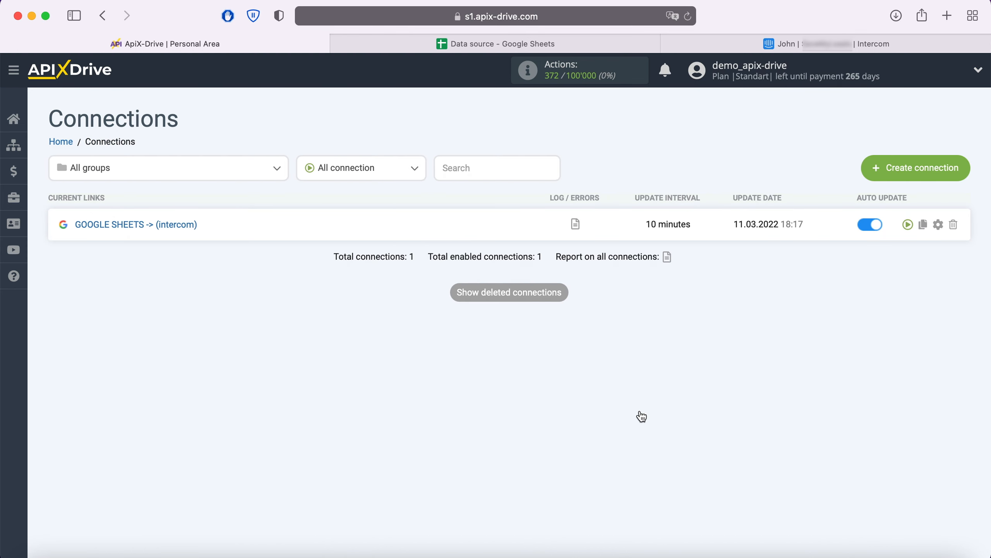
Set the connection's update interval to 5 minutes and save
left_click(939, 225)
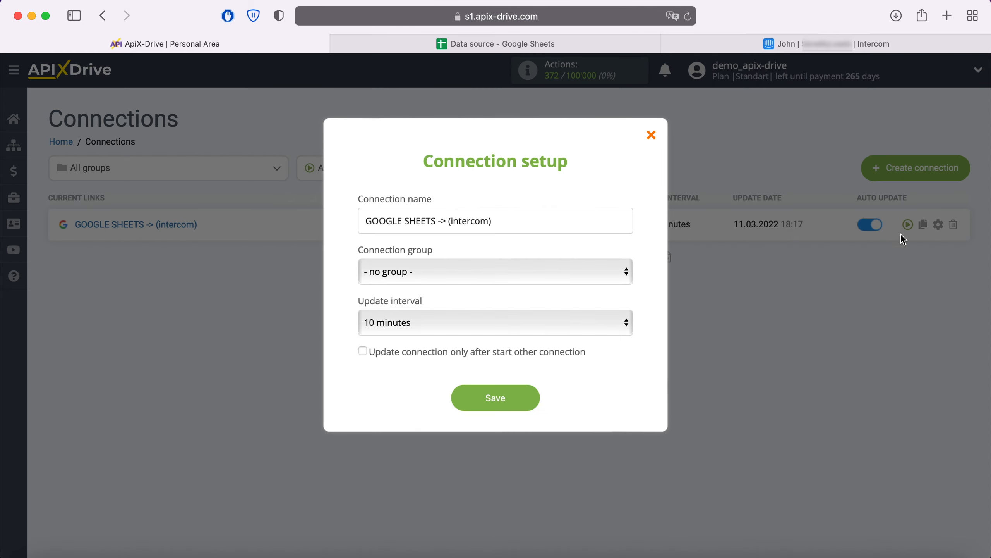
left_click(603, 323)
left_click(522, 302)
left_click(529, 406)
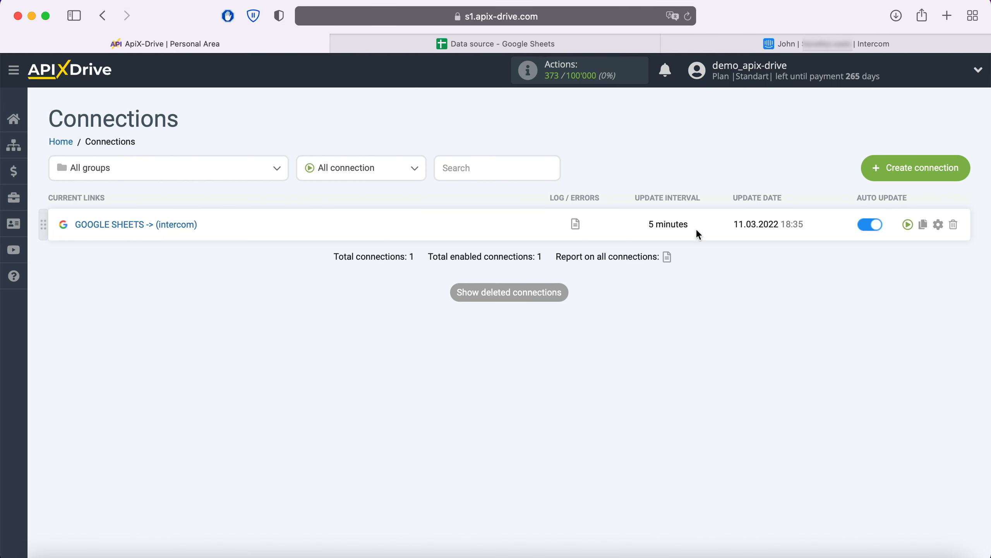